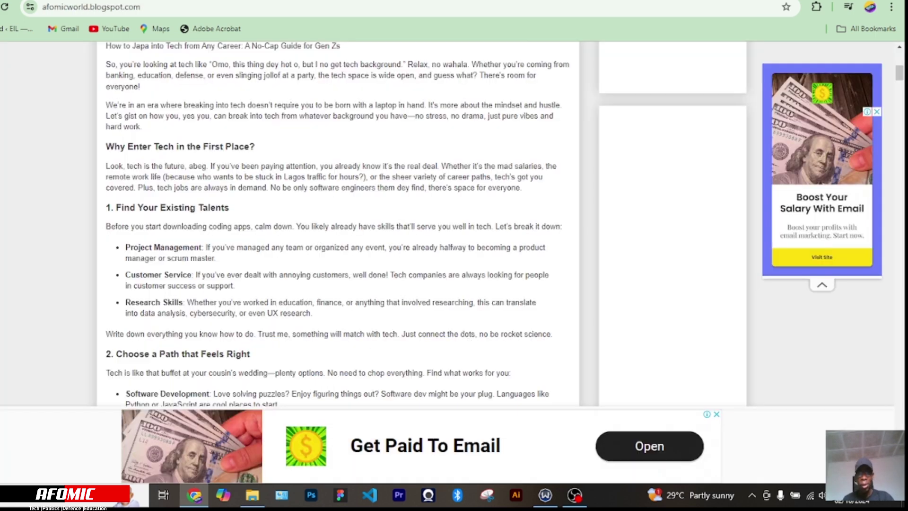
Look through the AFOMIC blog's posts and the YouTube channel's About details and links.
{"action": "scroll", "coordinate": [434, 255], "scroll_direction": "up", "scroll_amount": 9}
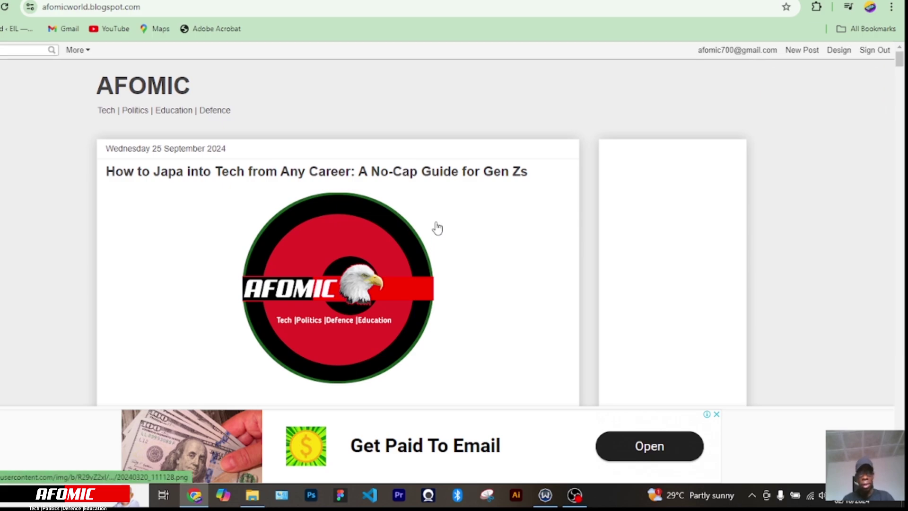
{"action": "scroll", "coordinate": [435, 247], "scroll_direction": "down", "scroll_amount": 5}
{"action": "scroll", "coordinate": [439, 227], "scroll_direction": "down", "scroll_amount": 20}
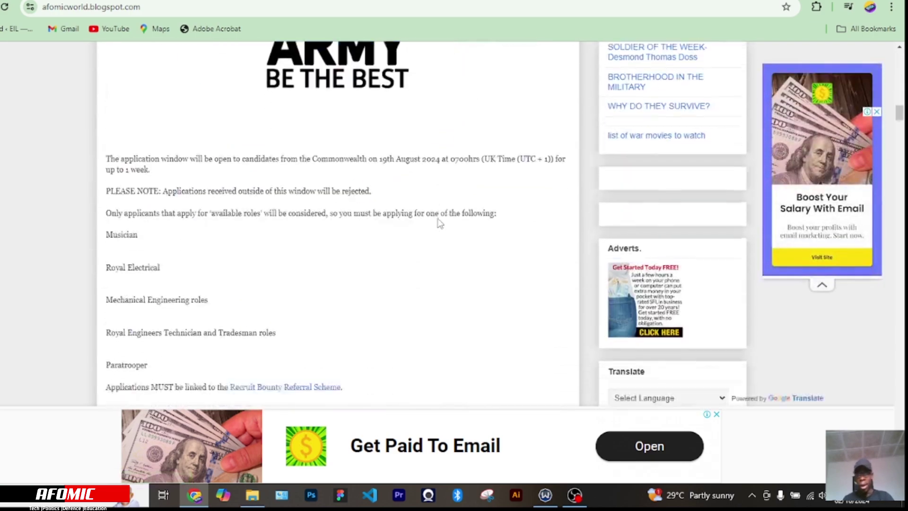
{"action": "scroll", "coordinate": [439, 223], "scroll_direction": "down", "scroll_amount": 15}
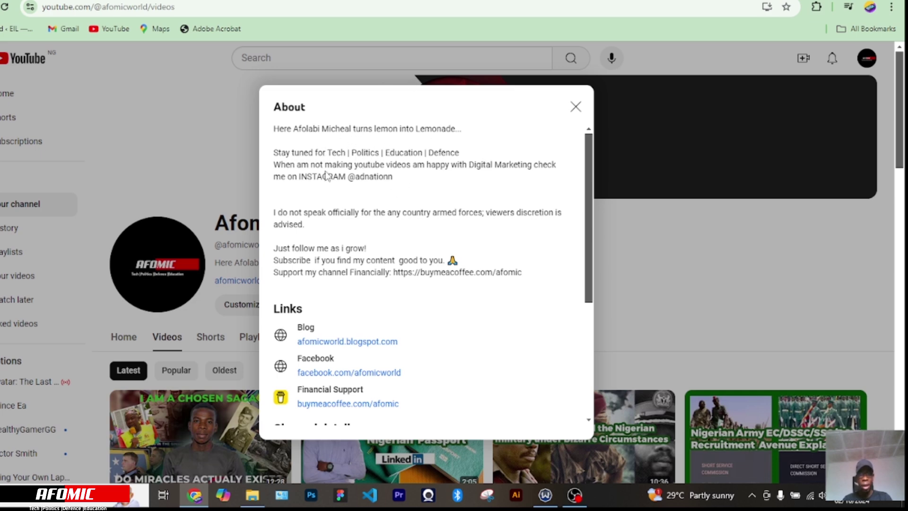
{"action": "scroll", "coordinate": [327, 177], "scroll_direction": "down", "scroll_amount": 4}
{"action": "scroll", "coordinate": [325, 177], "scroll_direction": "up", "scroll_amount": 4}
Search the web for "metabusinessuite" in a new browser tab and open the Facebook Business result.
{"action": "right_click", "coordinate": [517, 1]}
{"action": "left_click", "coordinate": [544, 2]}
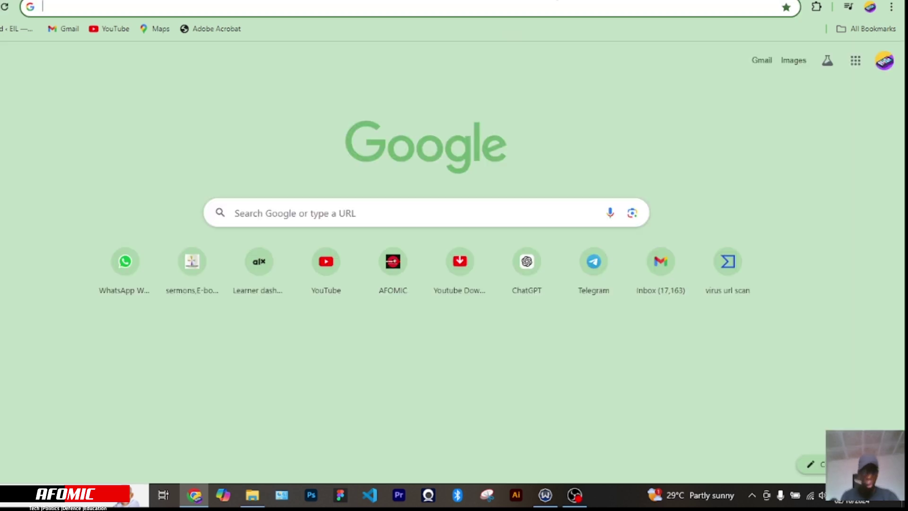
{"action": "type", "text": "metabusinessu"}
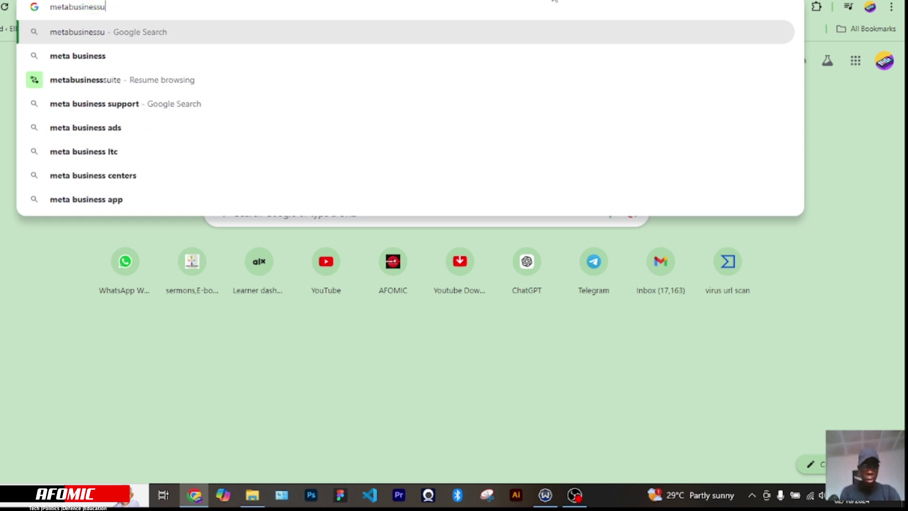
{"action": "type", "text": "ite"}
{"action": "key", "text": "Return"}
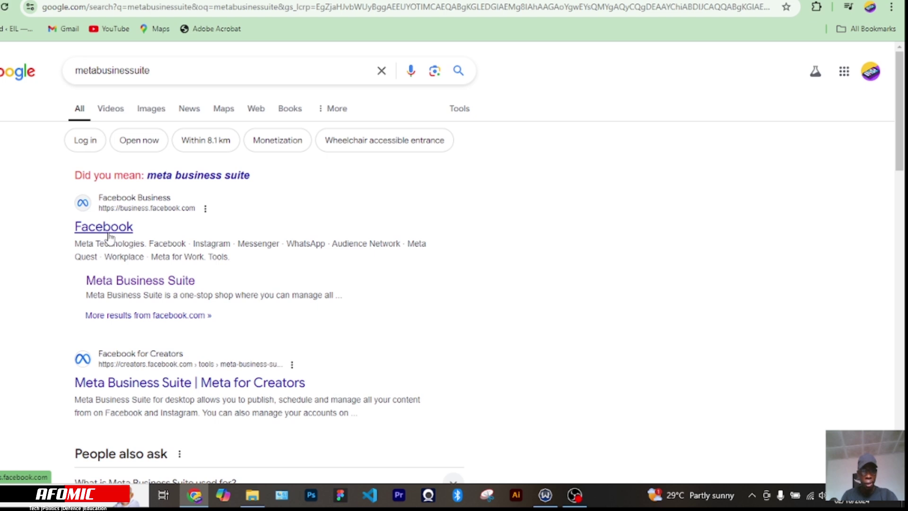
{"action": "left_click", "coordinate": [109, 228]}
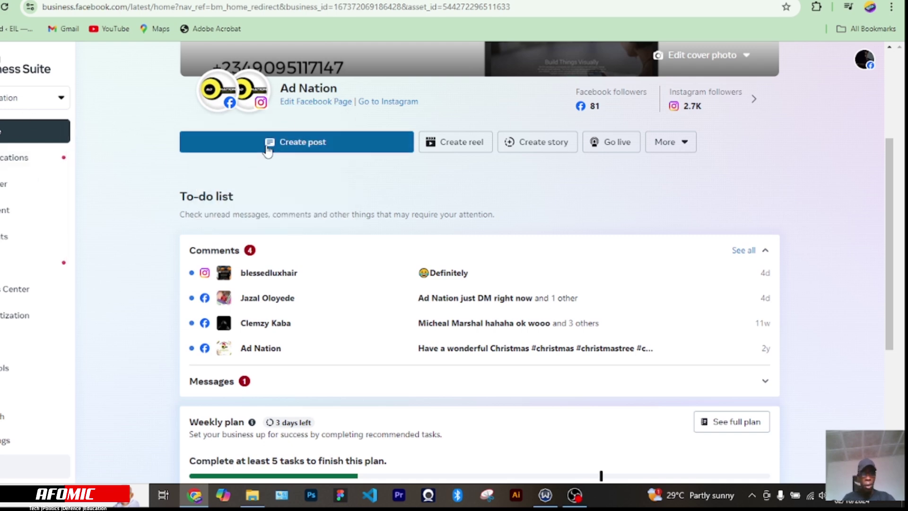
Look over the Ad Nation home overview and the current week's posts in the content Planner.
{"action": "scroll", "coordinate": [268, 151], "scroll_direction": "down", "scroll_amount": 1}
{"action": "scroll", "coordinate": [268, 151], "scroll_direction": "down", "scroll_amount": 1}
{"action": "scroll", "coordinate": [278, 162], "scroll_direction": "up", "scroll_amount": 5}
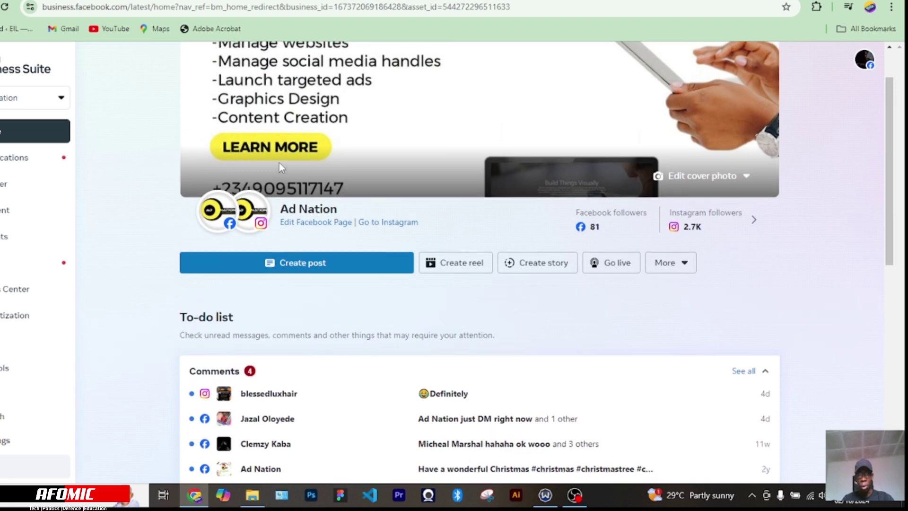
{"action": "scroll", "coordinate": [263, 163], "scroll_direction": "down", "scroll_amount": 5}
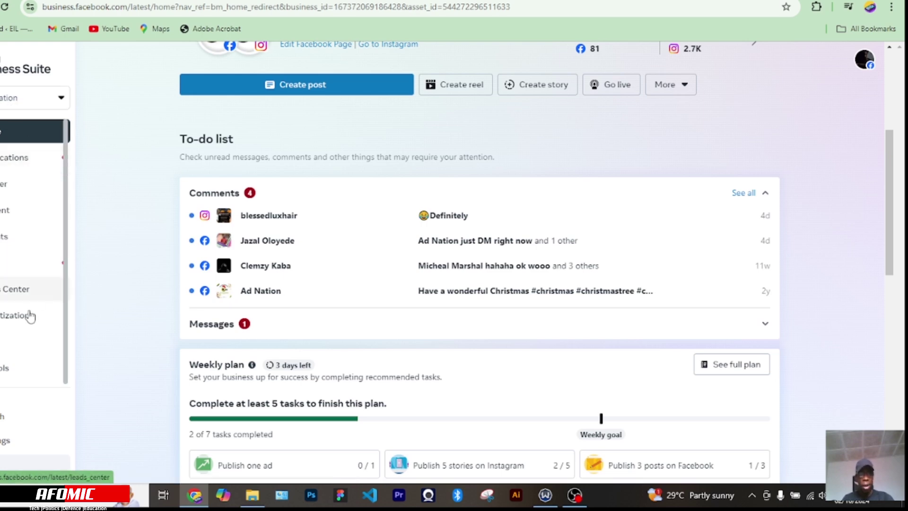
{"action": "left_click", "coordinate": [5, 186]}
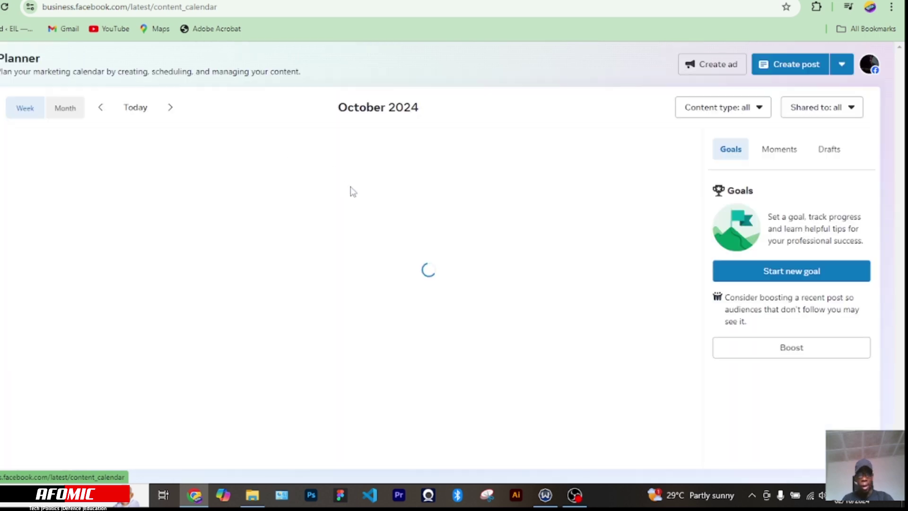
{"action": "scroll", "coordinate": [331, 213], "scroll_direction": "down", "scroll_amount": 3}
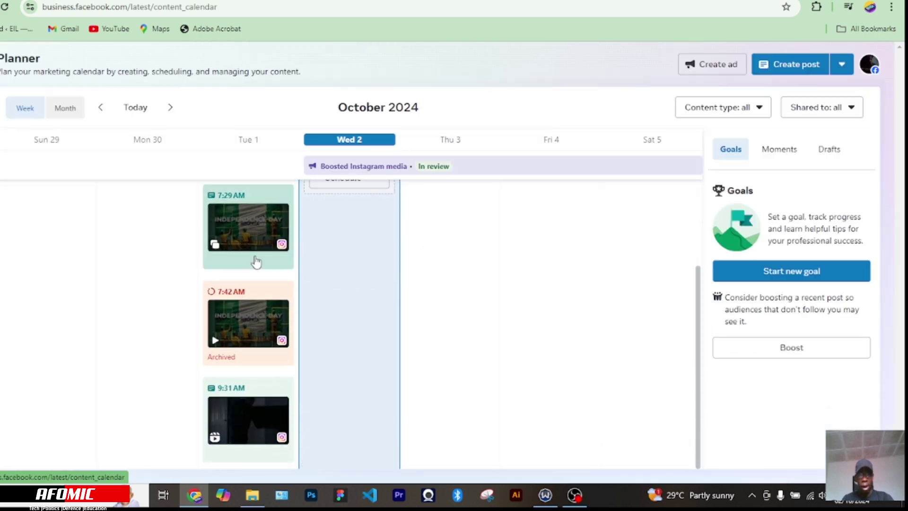
Open the Ads section and review the advertising summary, recent ads and audience information.
{"action": "mouse_move", "coordinate": [9, 227]}
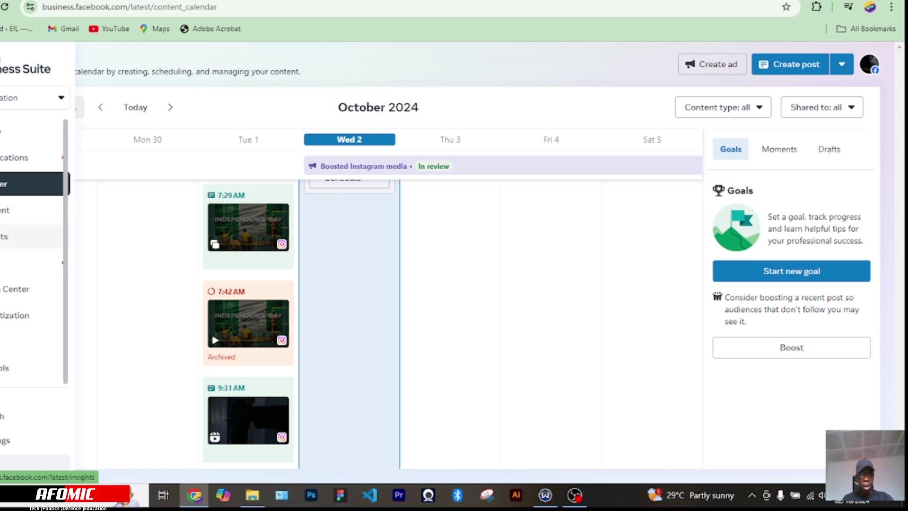
{"action": "left_click", "coordinate": [10, 289]}
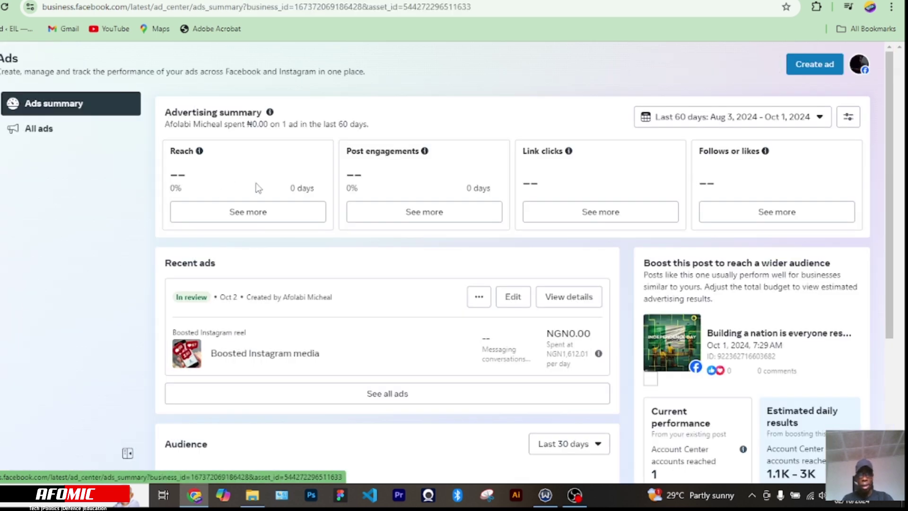
{"action": "scroll", "coordinate": [614, 229], "scroll_direction": "down", "scroll_amount": 4}
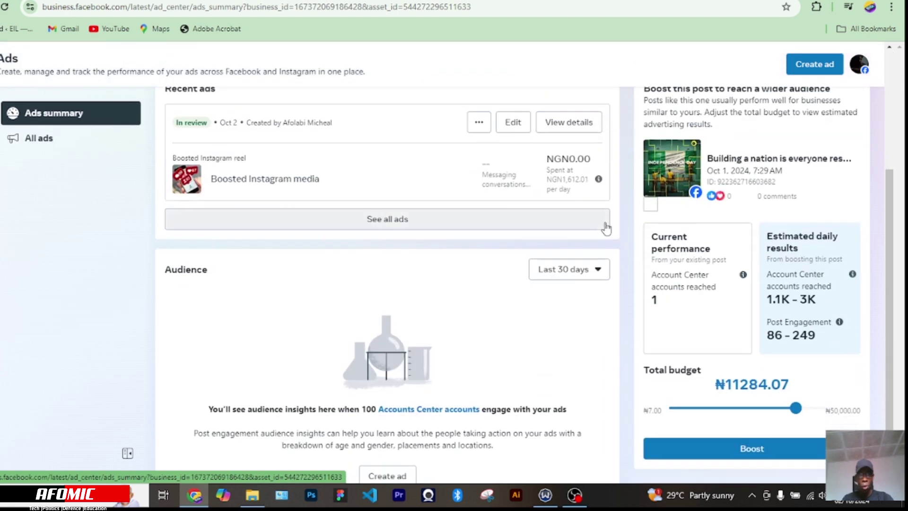
{"action": "scroll", "coordinate": [608, 227], "scroll_direction": "up", "scroll_amount": 4}
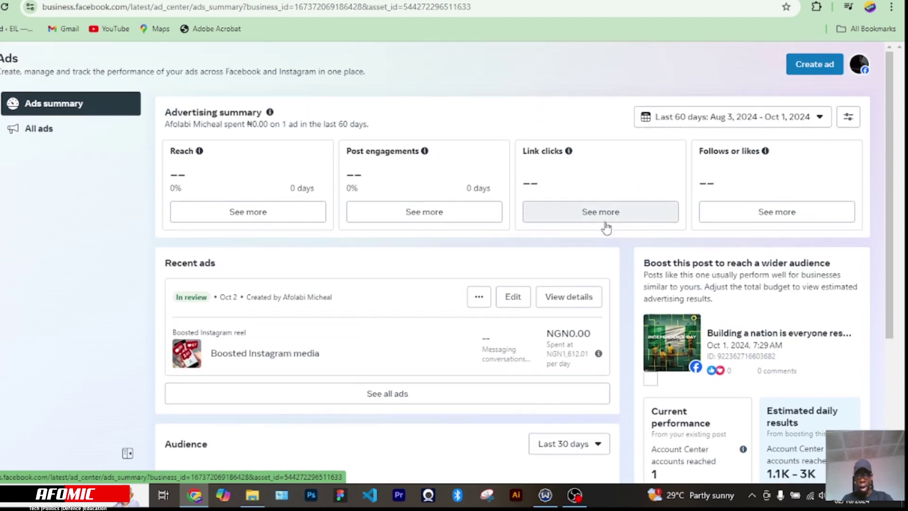
Start creating an ad and review the available goals, from comparing two ads to getting more leads.
{"action": "left_click", "coordinate": [807, 71]}
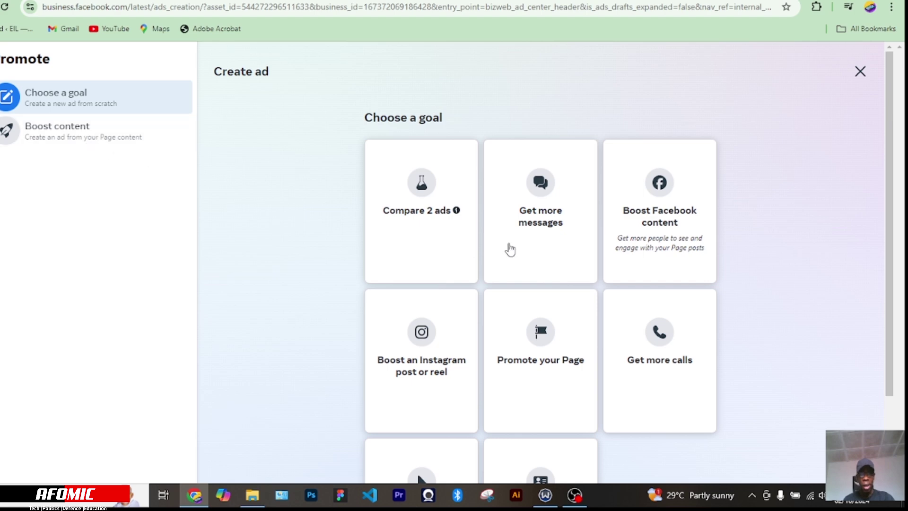
{"action": "scroll", "coordinate": [451, 240], "scroll_direction": "down", "scroll_amount": 2}
{"action": "scroll", "coordinate": [451, 240], "scroll_direction": "up", "scroll_amount": 2}
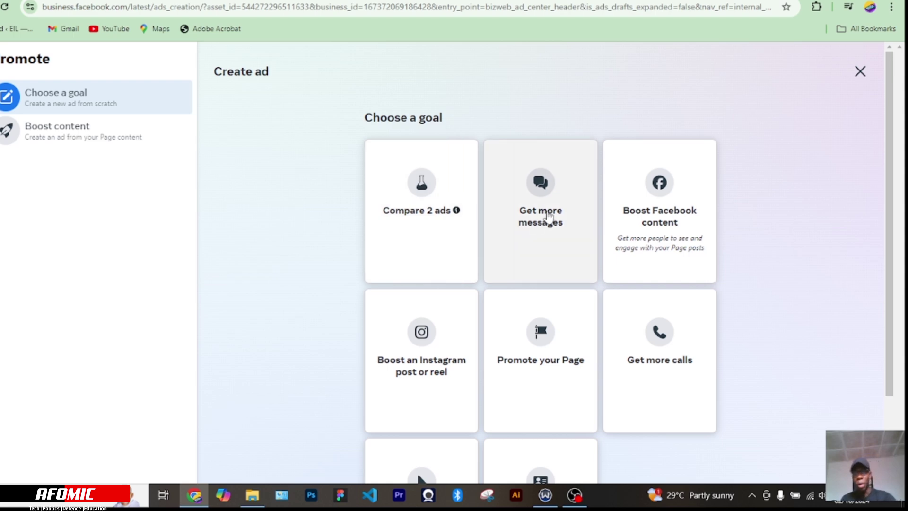
{"action": "scroll", "coordinate": [548, 218], "scroll_direction": "down", "scroll_amount": 2}
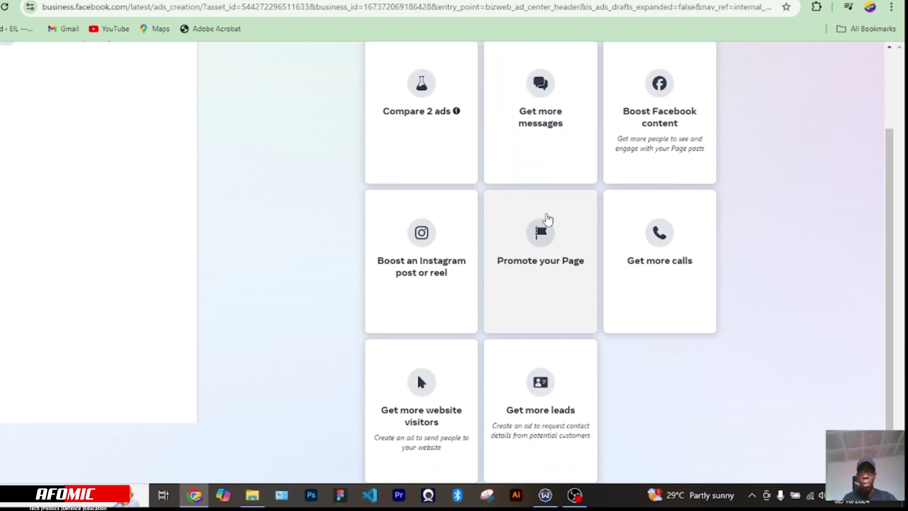
{"action": "scroll", "coordinate": [549, 218], "scroll_direction": "up", "scroll_amount": 2}
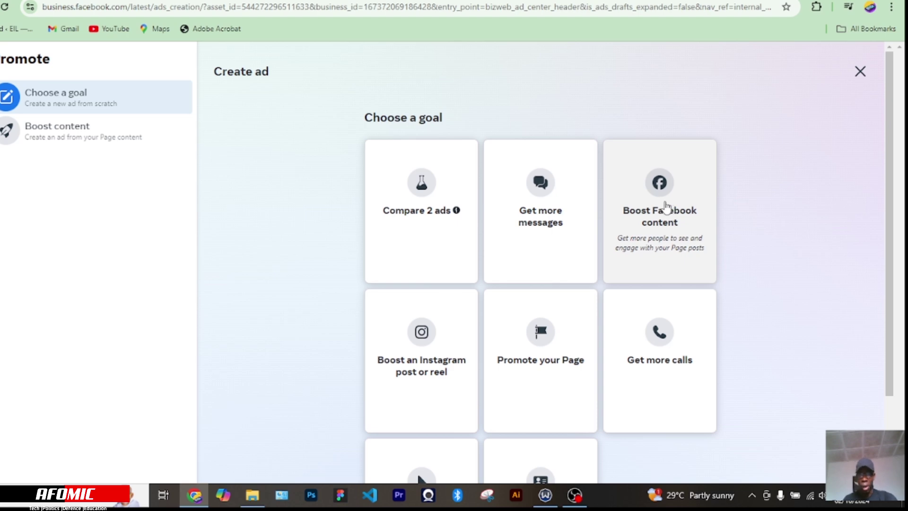
{"action": "scroll", "coordinate": [663, 205], "scroll_direction": "down", "scroll_amount": 3}
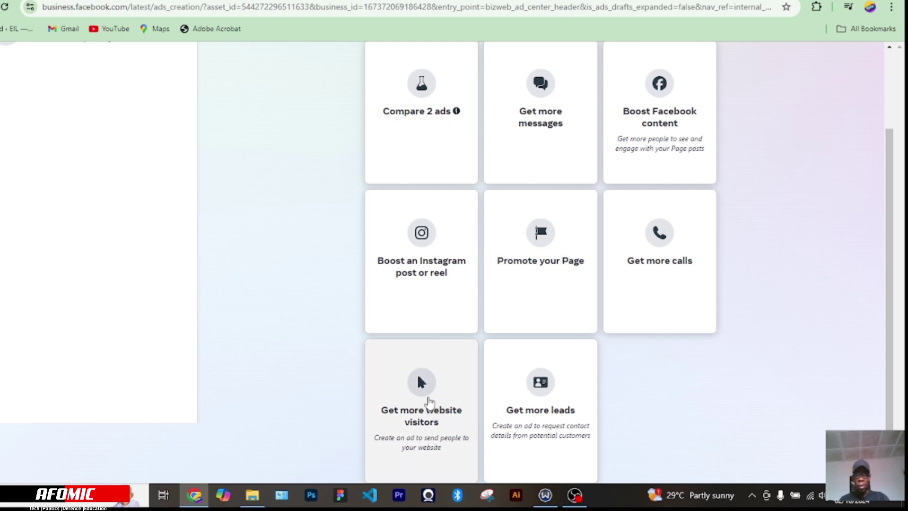
{"action": "scroll", "coordinate": [537, 404], "scroll_direction": "up", "scroll_amount": 2}
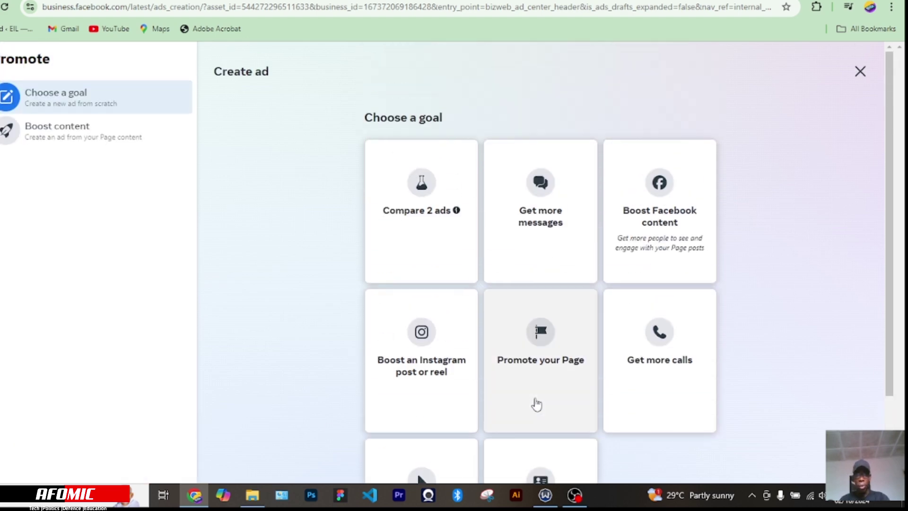
Switch to boosting existing content, compare the Facebook and Instagram post lists, and settle on the Instagram posts.
{"action": "left_click", "coordinate": [109, 136]}
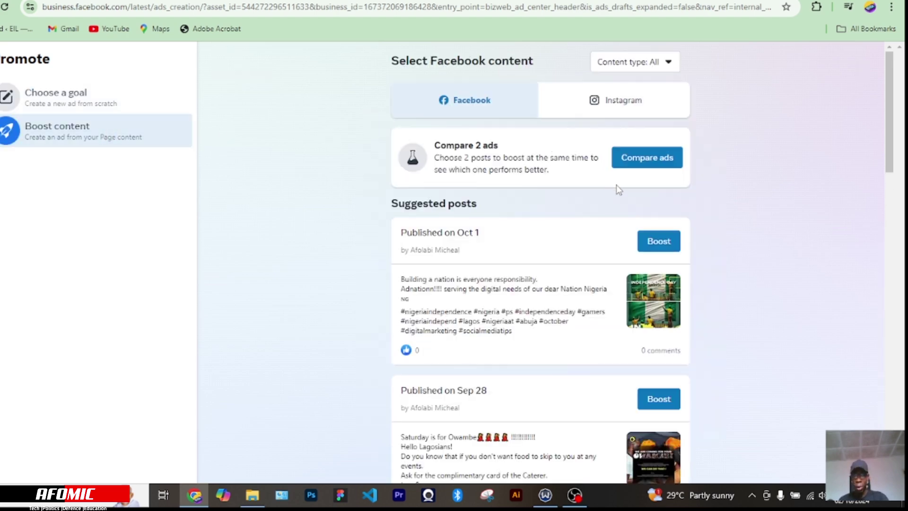
{"action": "left_click", "coordinate": [621, 100]}
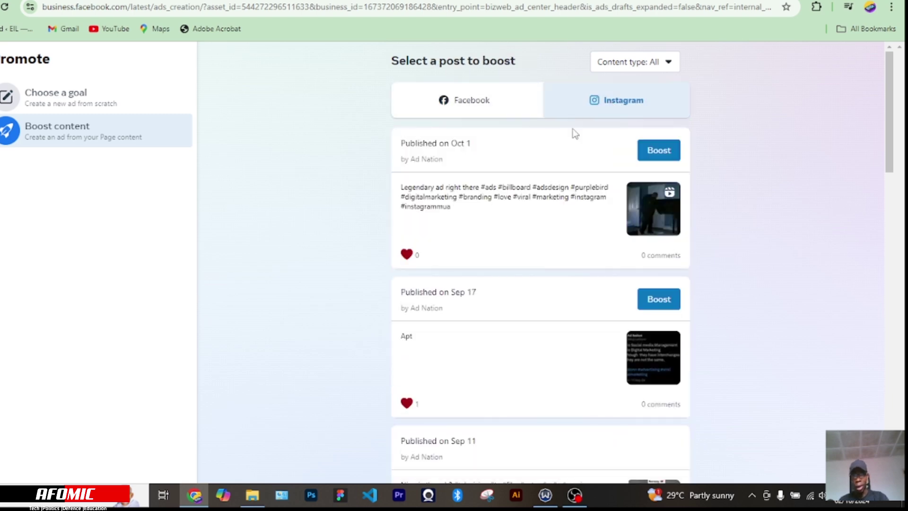
{"action": "left_click", "coordinate": [462, 100]}
{"action": "left_click", "coordinate": [646, 102]}
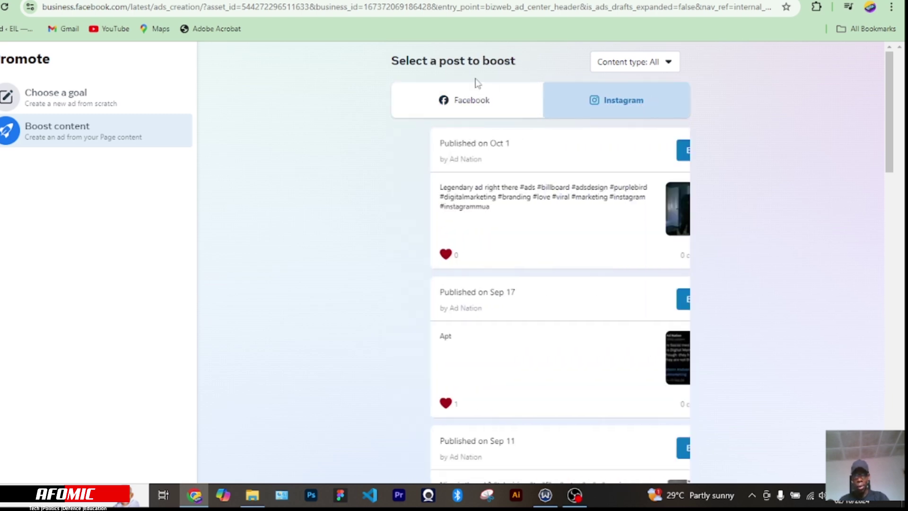
{"action": "left_click", "coordinate": [530, 105]}
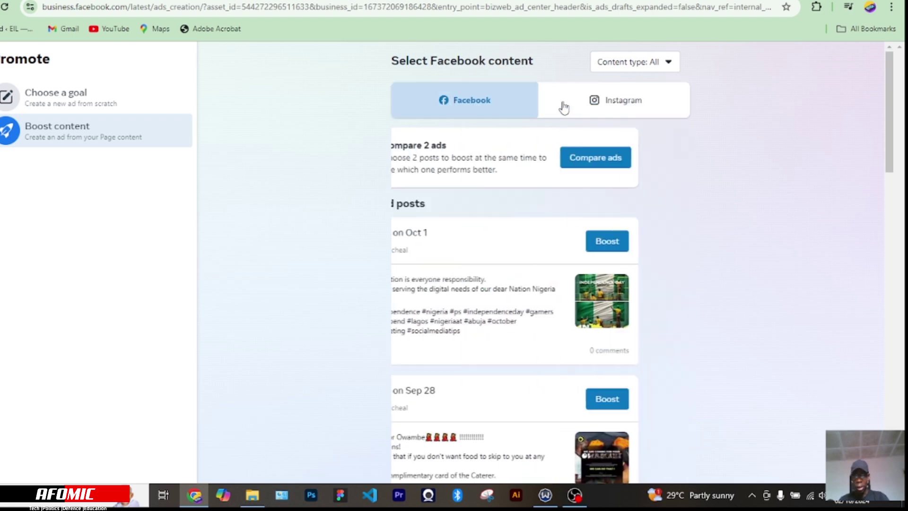
{"action": "left_click", "coordinate": [594, 104]}
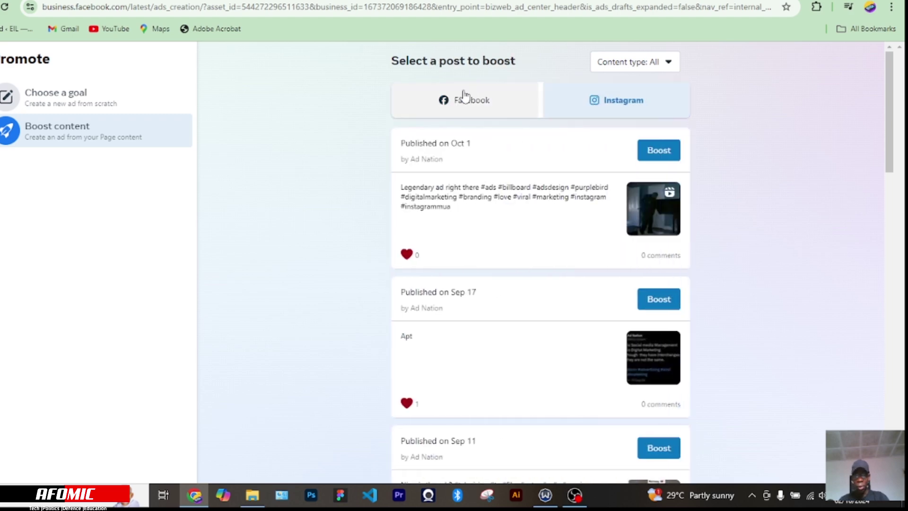
{"action": "left_click", "coordinate": [497, 105]}
{"action": "left_click", "coordinate": [580, 99]}
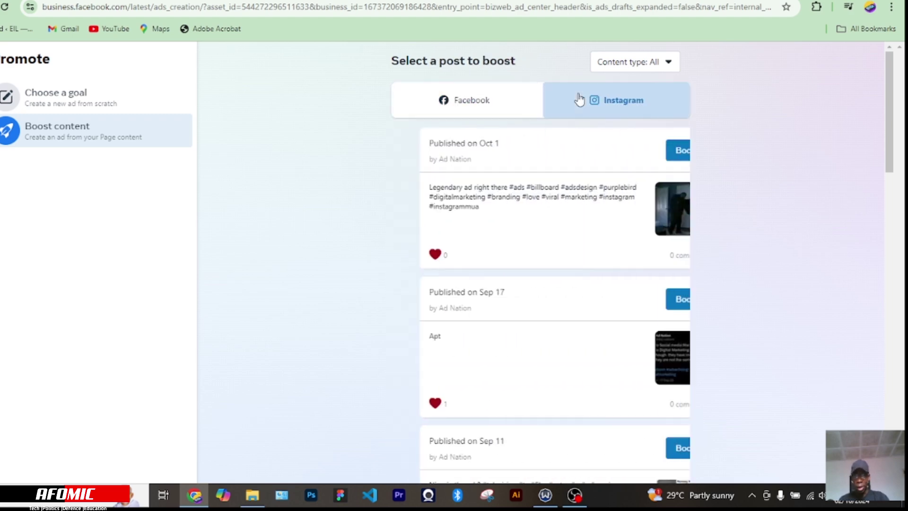
Find the Instagram post published on Feb 5 and open its setup for boosting it again.
{"action": "scroll", "coordinate": [562, 212], "scroll_direction": "down", "scroll_amount": 10}
{"action": "scroll", "coordinate": [563, 213], "scroll_direction": "down", "scroll_amount": 11}
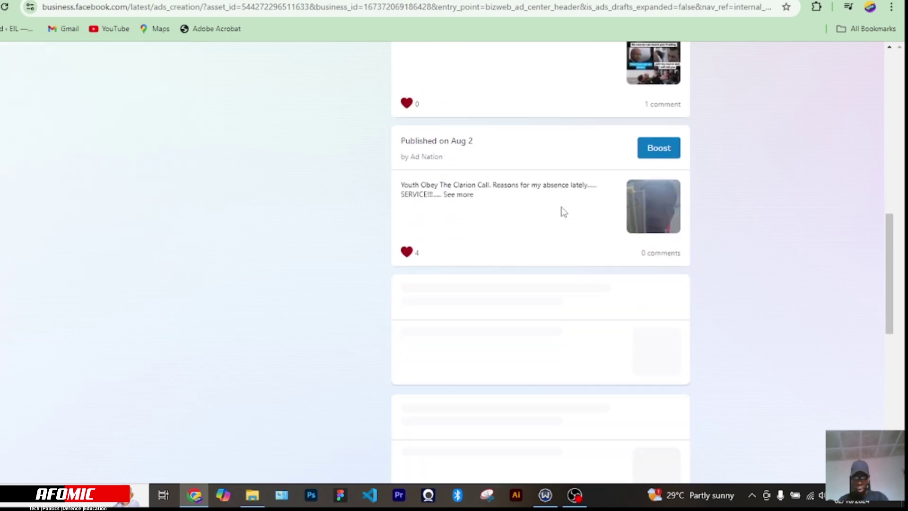
{"action": "scroll", "coordinate": [563, 211], "scroll_direction": "down", "scroll_amount": 4}
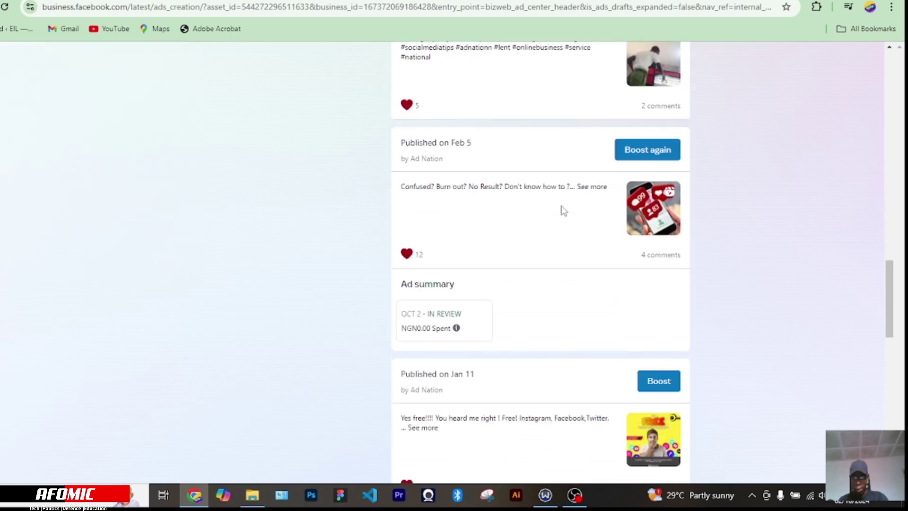
{"action": "left_click", "coordinate": [644, 151]}
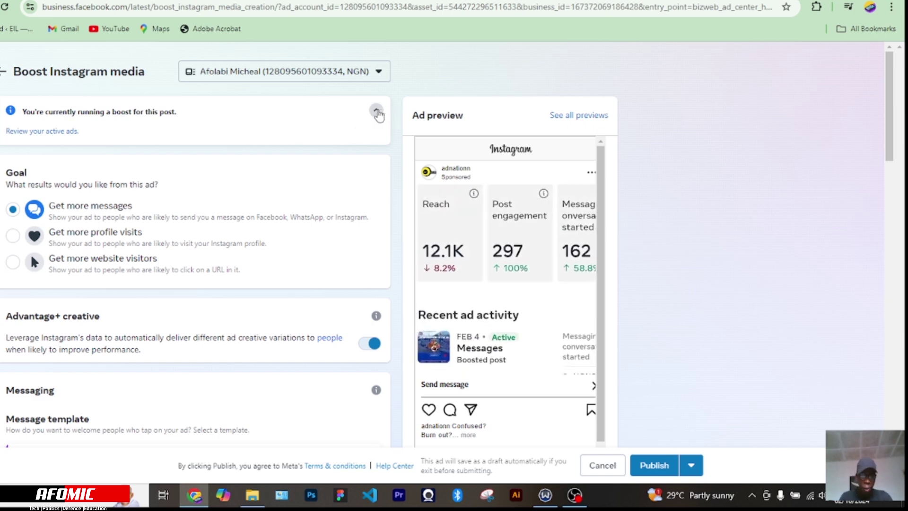
Leave the Instagram boost setup, review the ads summary, and start creating another ad.
{"action": "mouse_move", "coordinate": [66, 74]}
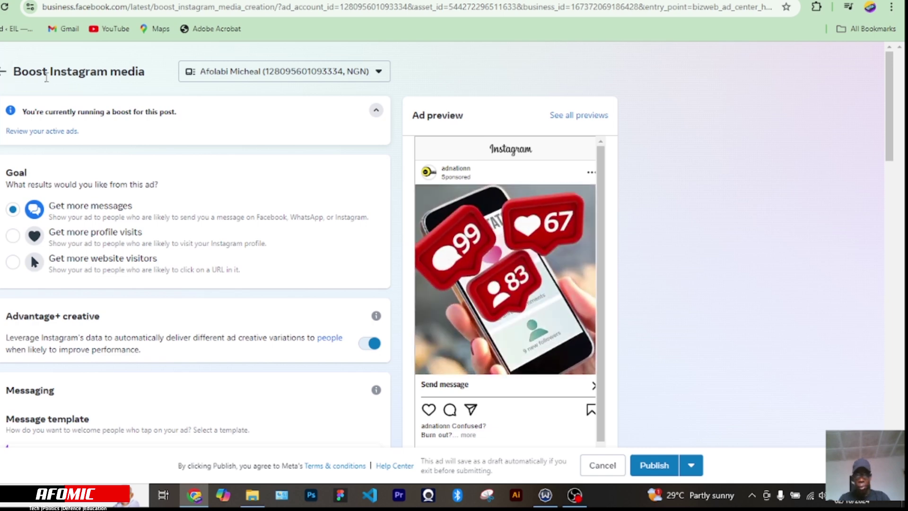
{"action": "left_click", "coordinate": [3, 71]}
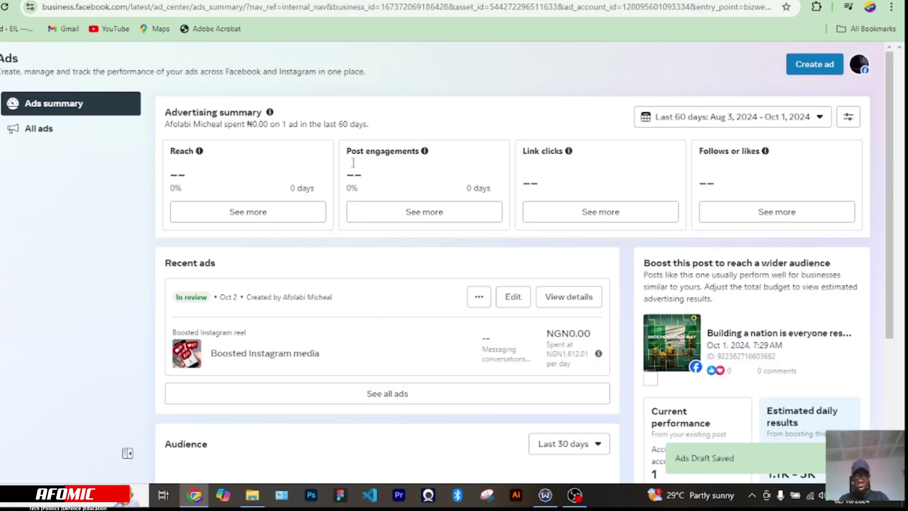
{"action": "scroll", "coordinate": [355, 163], "scroll_direction": "down", "scroll_amount": 4}
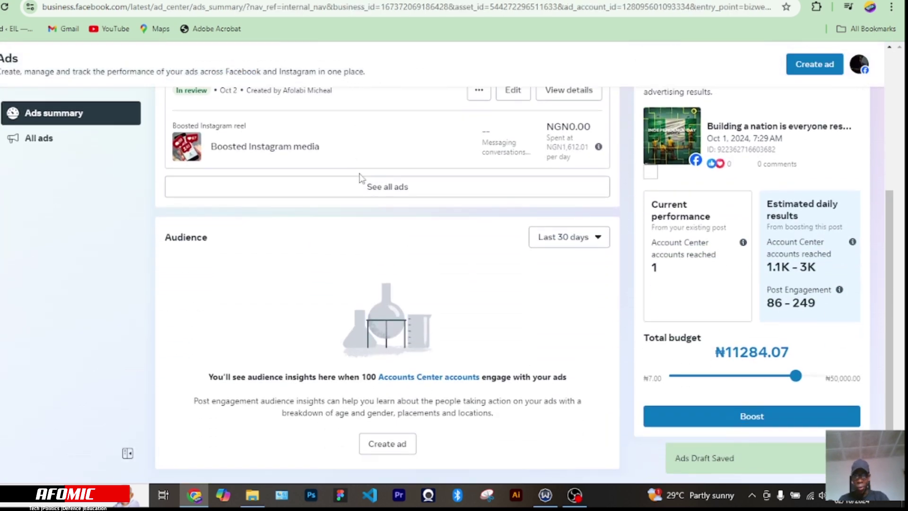
{"action": "scroll", "coordinate": [360, 178], "scroll_direction": "up", "scroll_amount": 4}
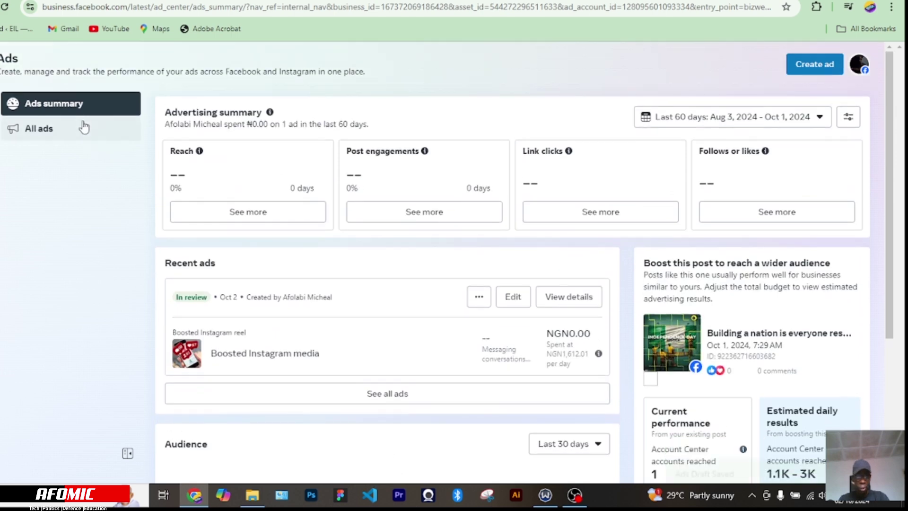
{"action": "left_click", "coordinate": [822, 66]}
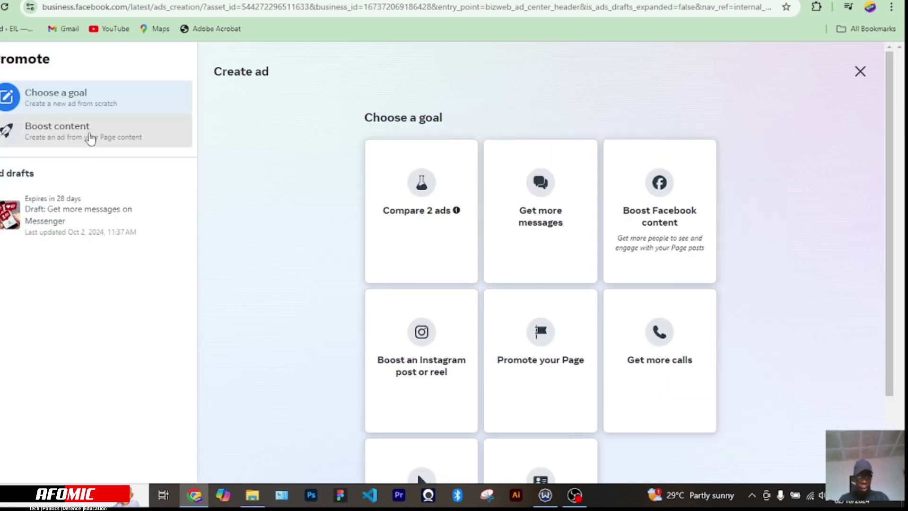
Browse the Instagram posts available as existing content and open the boost setup for the post published on Jan 3.
{"action": "left_click", "coordinate": [90, 138]}
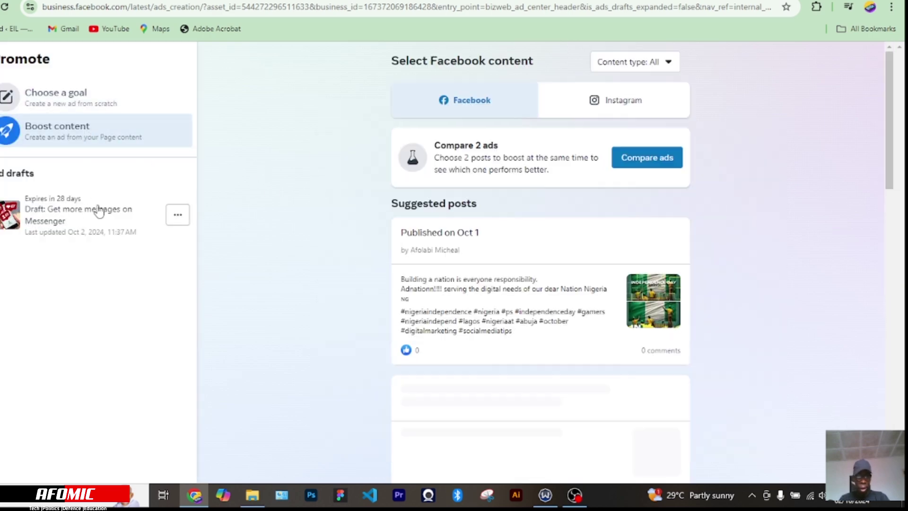
{"action": "left_click", "coordinate": [619, 102]}
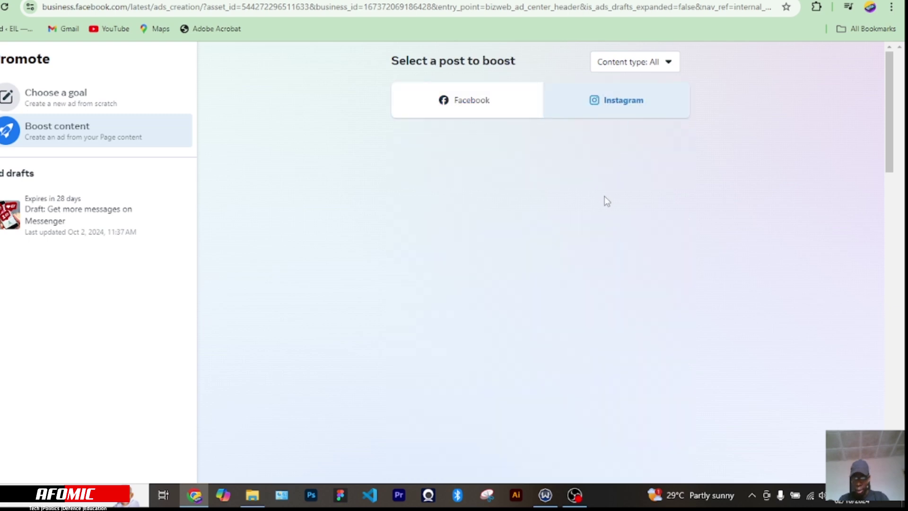
{"action": "scroll", "coordinate": [586, 242], "scroll_direction": "down", "scroll_amount": 8}
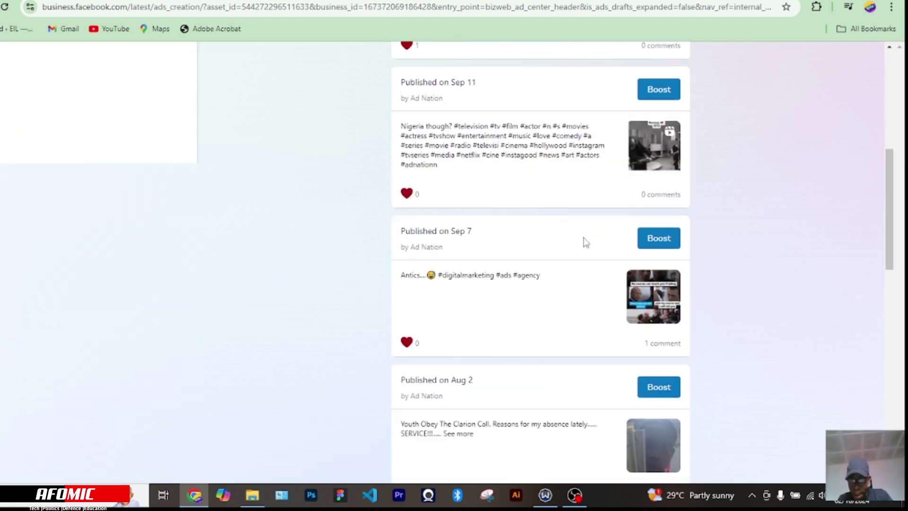
{"action": "scroll", "coordinate": [586, 242], "scroll_direction": "down", "scroll_amount": 15}
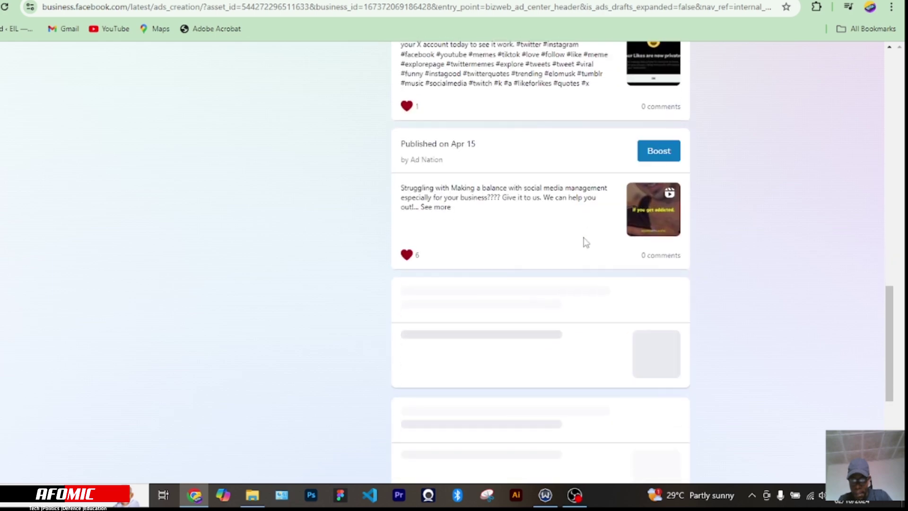
{"action": "scroll", "coordinate": [586, 242], "scroll_direction": "down", "scroll_amount": 9}
{"action": "scroll", "coordinate": [586, 242], "scroll_direction": "down", "scroll_amount": 8}
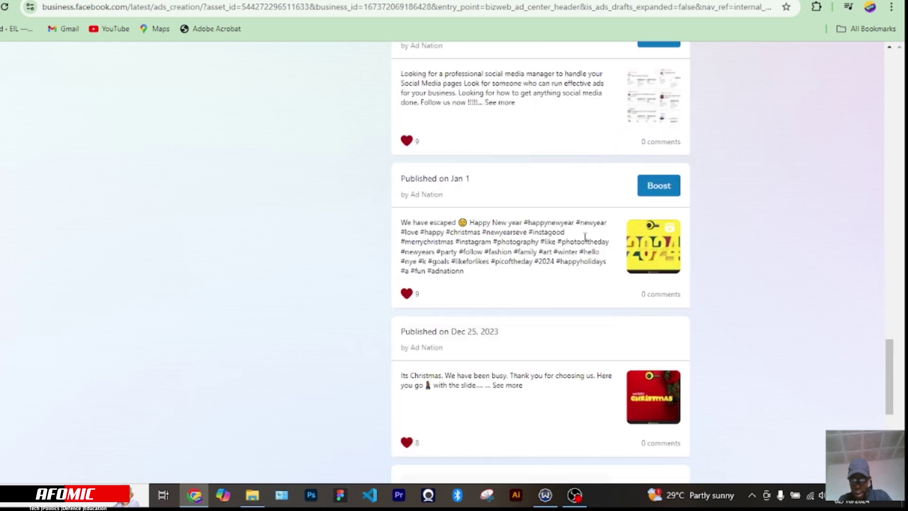
{"action": "scroll", "coordinate": [586, 239], "scroll_direction": "up", "scroll_amount": 3}
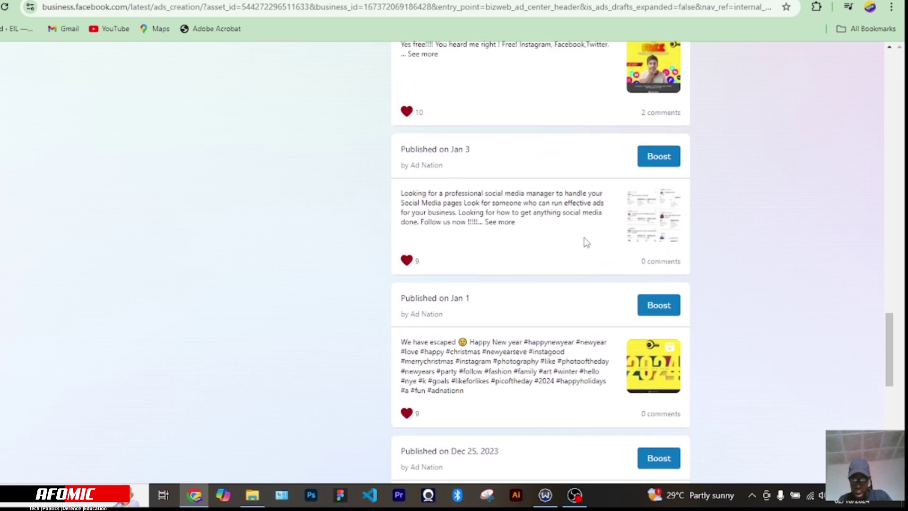
{"action": "left_click", "coordinate": [669, 161]}
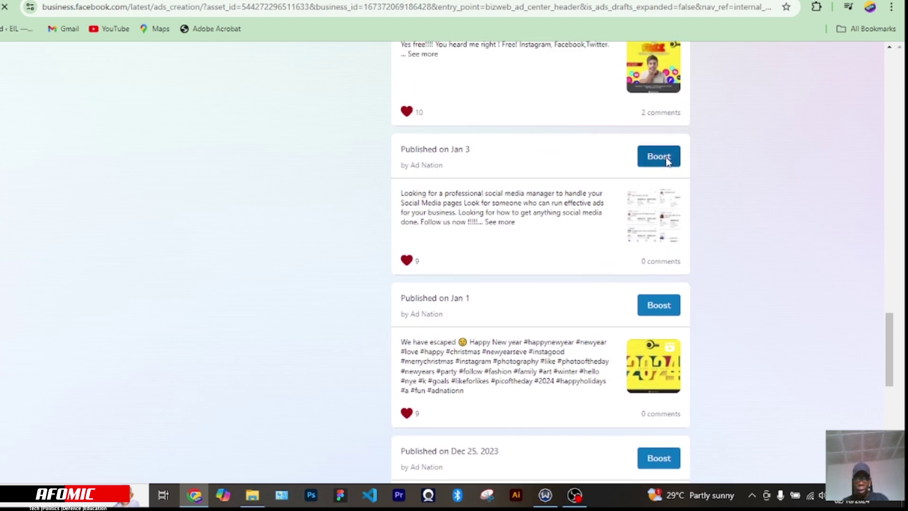
Try the Get more profile visits goal for the boosted post and return to Get more messages.
{"action": "scroll", "coordinate": [509, 183], "scroll_direction": "up", "scroll_amount": 3}
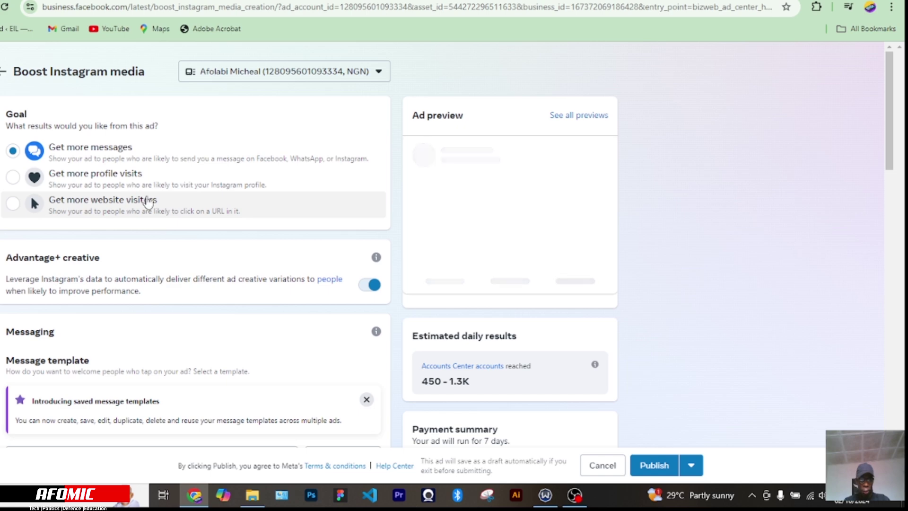
{"action": "scroll", "coordinate": [148, 201], "scroll_direction": "down", "scroll_amount": 1}
{"action": "scroll", "coordinate": [103, 157], "scroll_direction": "up", "scroll_amount": 1}
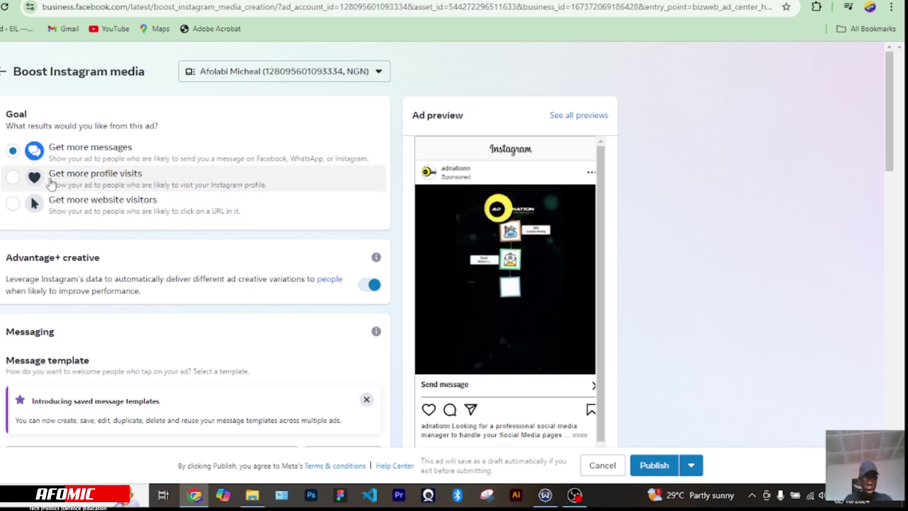
{"action": "left_click", "coordinate": [126, 184]}
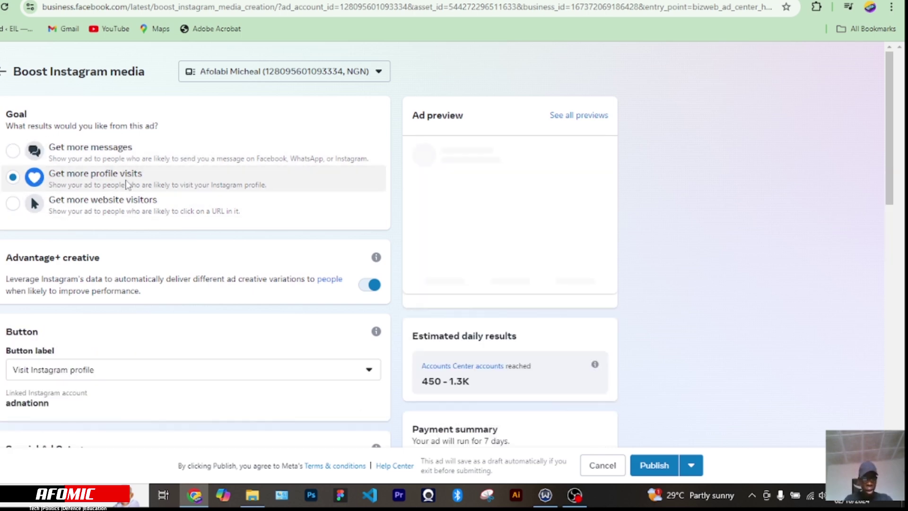
{"action": "left_click", "coordinate": [148, 160]}
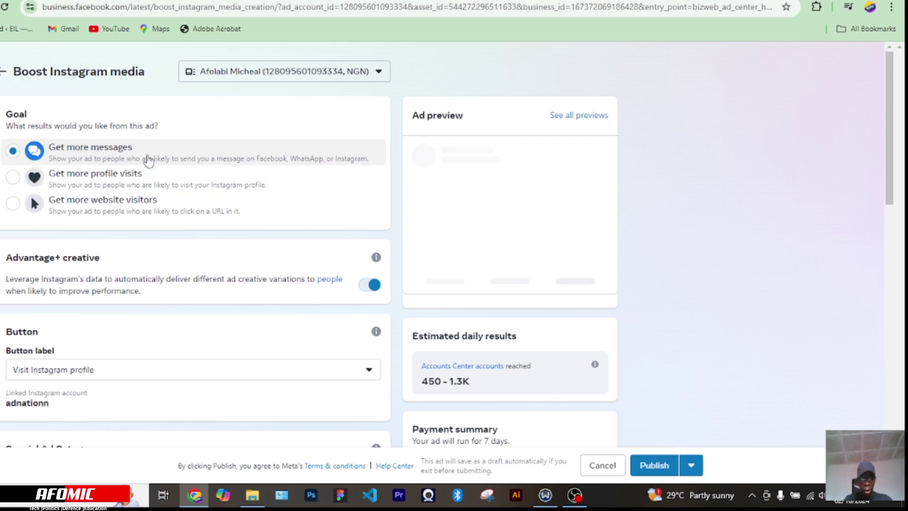
{"action": "scroll", "coordinate": [169, 178], "scroll_direction": "down", "scroll_amount": 2}
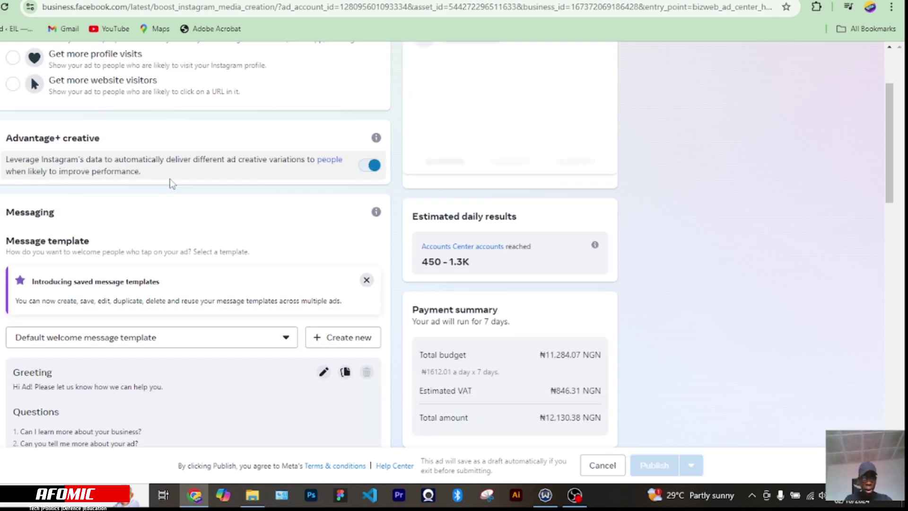
{"action": "scroll", "coordinate": [176, 251], "scroll_direction": "down", "scroll_amount": 1}
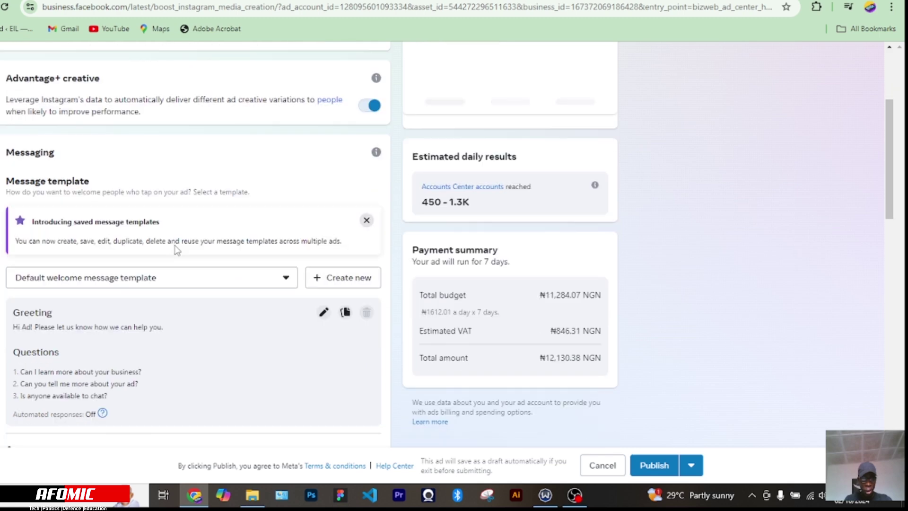
Turn Advantage+ creative off and back on for the boosted post.
{"action": "scroll", "coordinate": [121, 142], "scroll_direction": "up", "scroll_amount": 2}
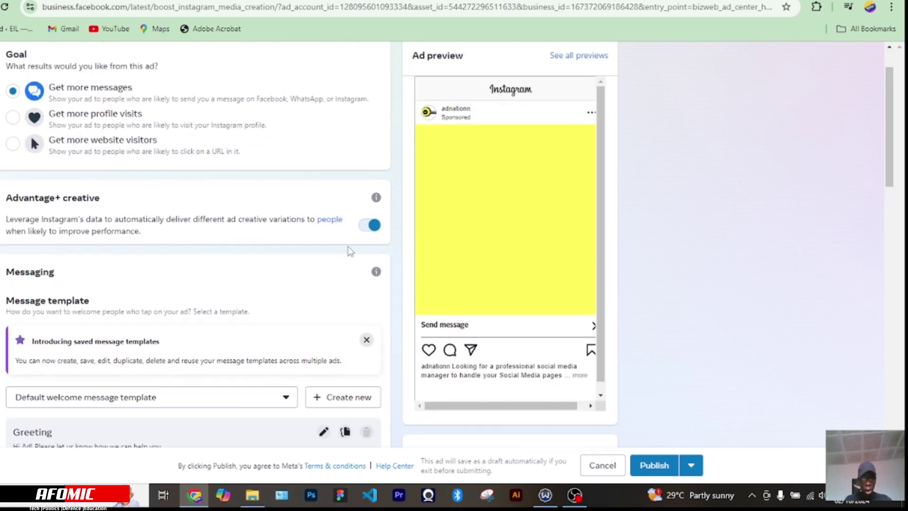
{"action": "left_click", "coordinate": [378, 229]}
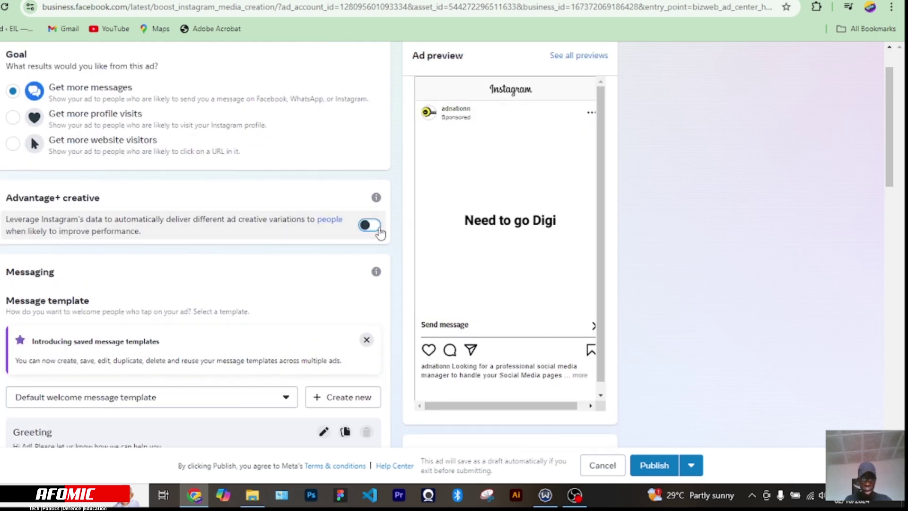
{"action": "left_click", "coordinate": [378, 229]}
{"action": "scroll", "coordinate": [338, 234], "scroll_direction": "up", "scroll_amount": 1}
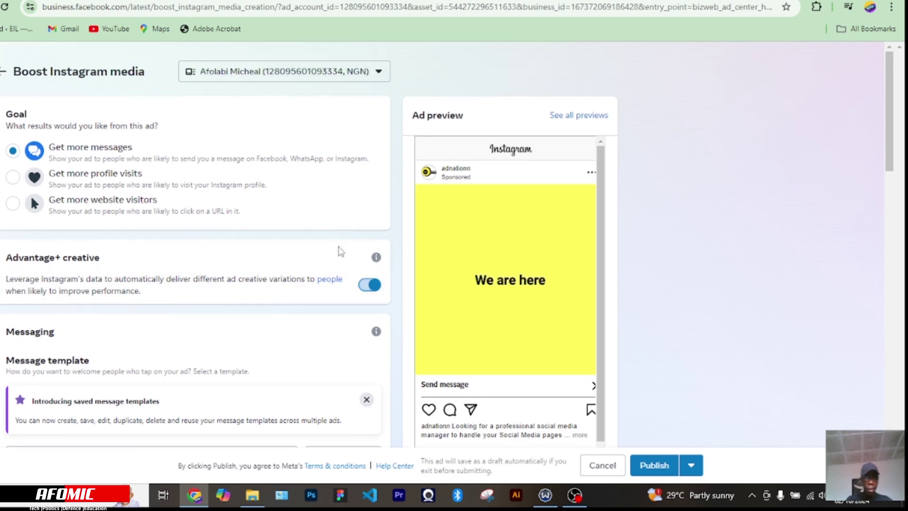
Try Messenger on and off as a messaging app, and accept the suggestion to use it together with Instagram.
{"action": "scroll", "coordinate": [339, 251], "scroll_direction": "down", "scroll_amount": 10}
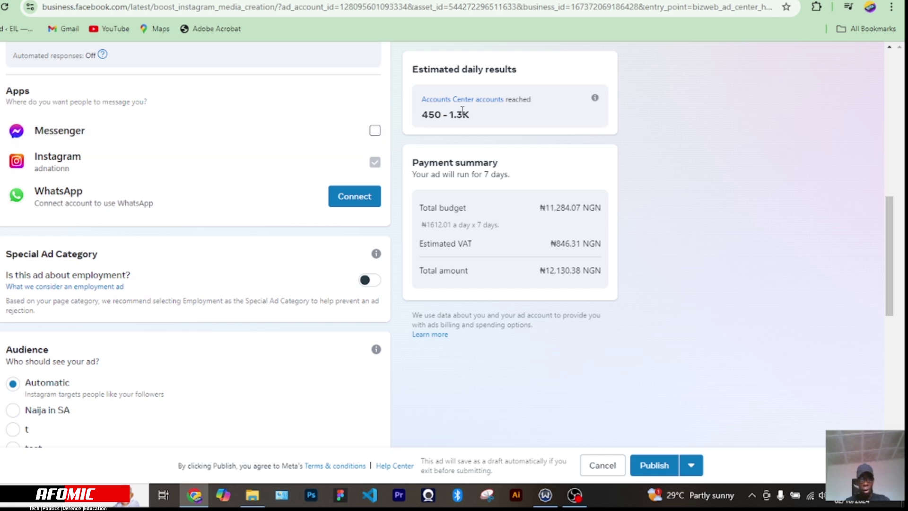
{"action": "left_click", "coordinate": [377, 132]}
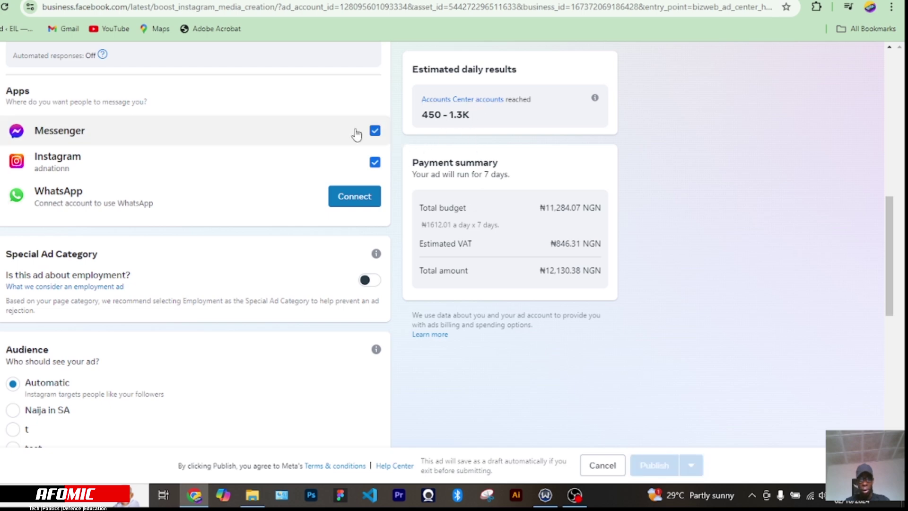
{"action": "left_click", "coordinate": [375, 132]}
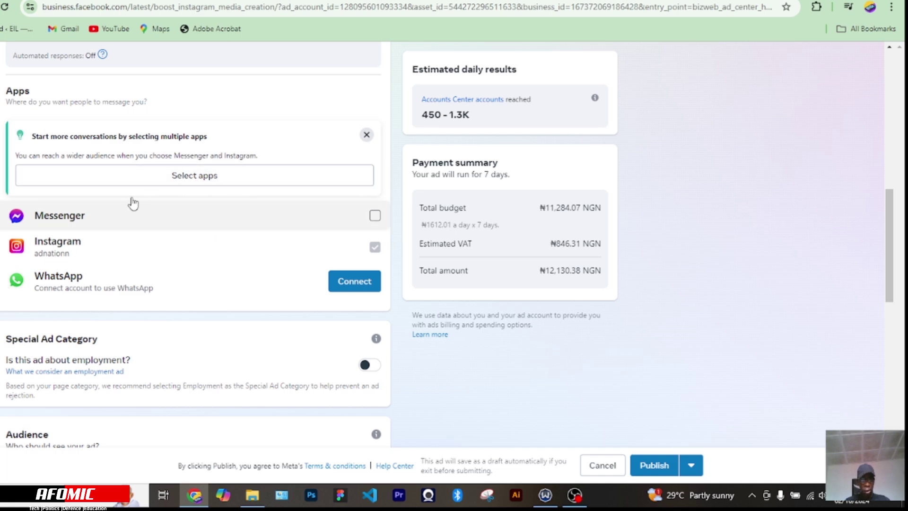
{"action": "left_click", "coordinate": [191, 185]}
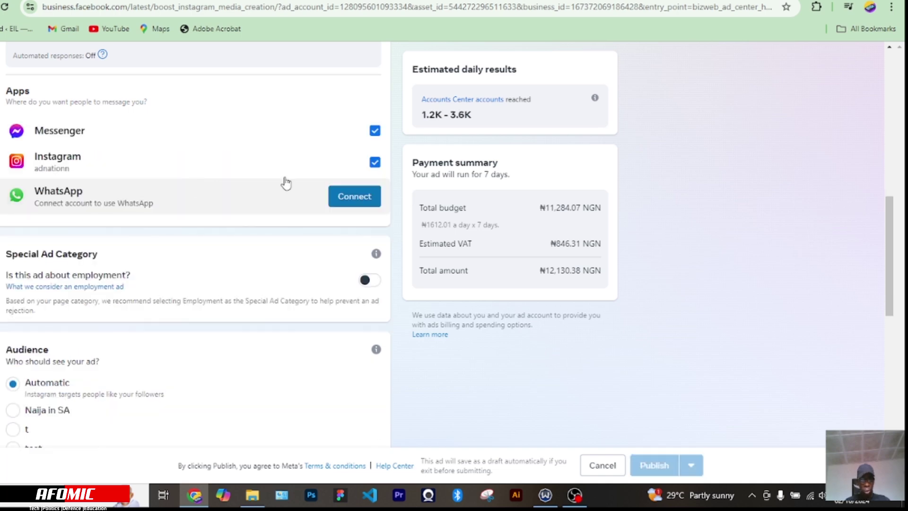
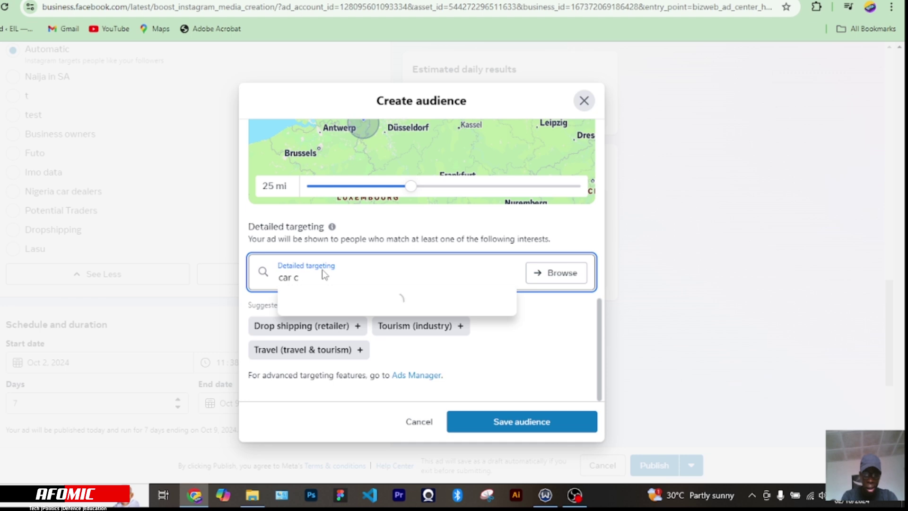
Search the new audience's detailed targeting interests for "gun" and close the audience without saving it.
{"action": "key", "text": "BackSpace"}
{"action": "key", "text": "BackSpace"}
{"action": "key", "text": "BackSpace"}
{"action": "key", "text": "BackSpace"}
{"action": "key", "text": "BackSpace"}
{"action": "type", "text": "gun"}
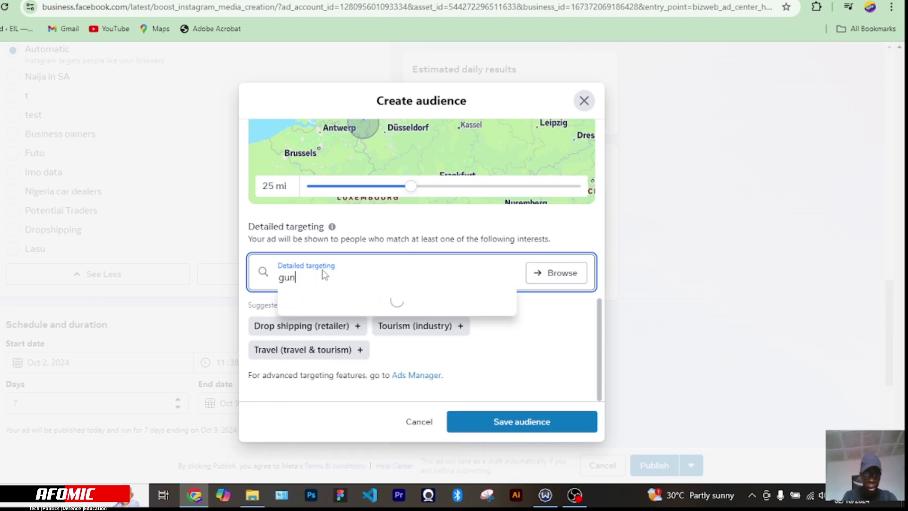
{"action": "left_click", "coordinate": [345, 306]}
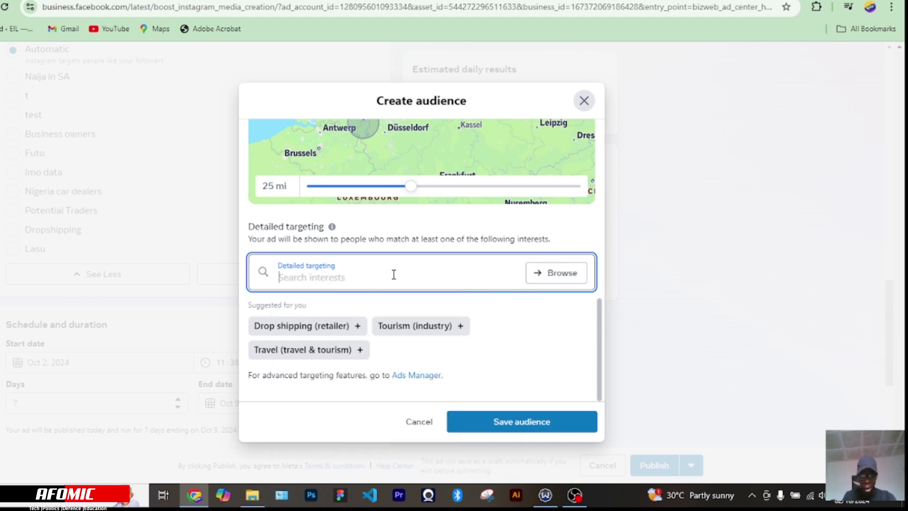
{"action": "scroll", "coordinate": [531, 286], "scroll_direction": "down", "scroll_amount": 1}
{"action": "scroll", "coordinate": [532, 285], "scroll_direction": "up", "scroll_amount": 10}
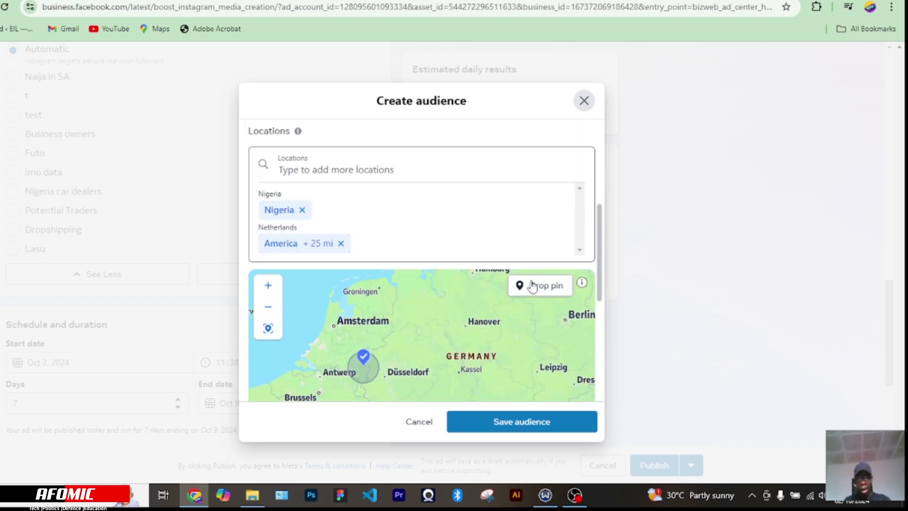
{"action": "left_click", "coordinate": [583, 100]}
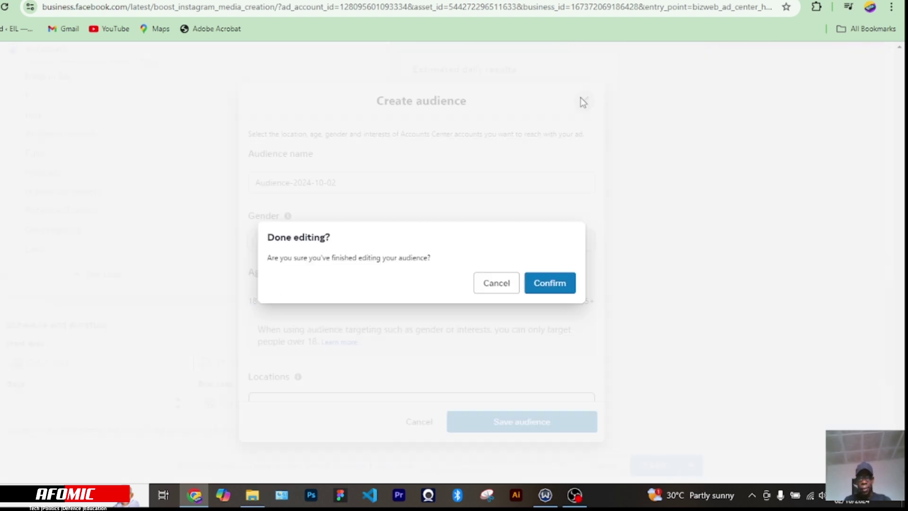
{"action": "left_click", "coordinate": [549, 284]}
Review the saved audiences and special ad category, and choose Automatic as the audience for the boosted post.
{"action": "scroll", "coordinate": [101, 209], "scroll_direction": "up", "scroll_amount": 3}
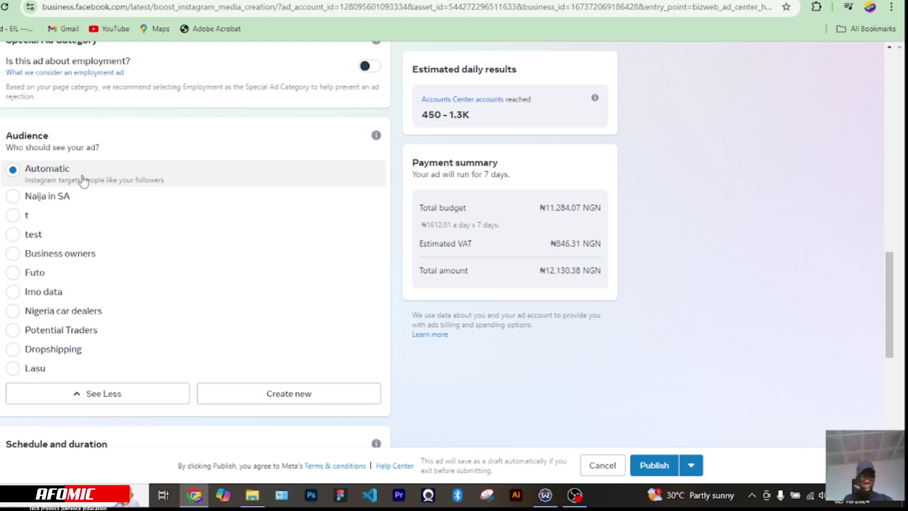
{"action": "scroll", "coordinate": [83, 179], "scroll_direction": "up", "scroll_amount": 3}
{"action": "scroll", "coordinate": [83, 180], "scroll_direction": "down", "scroll_amount": 5}
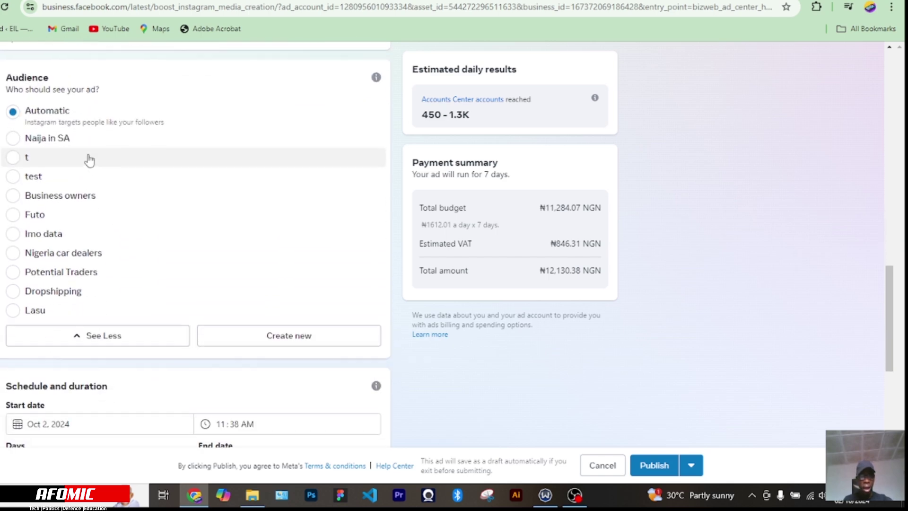
{"action": "scroll", "coordinate": [90, 161], "scroll_direction": "up", "scroll_amount": 1}
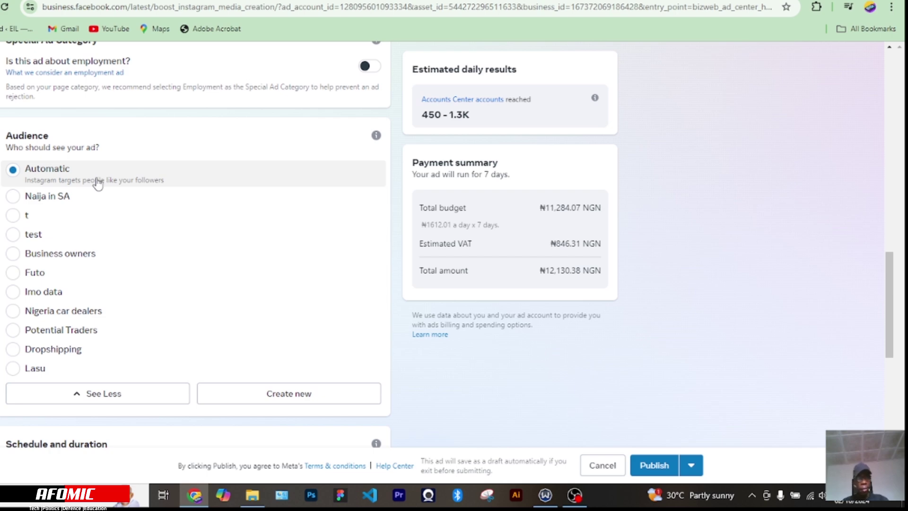
{"action": "scroll", "coordinate": [98, 184], "scroll_direction": "up", "scroll_amount": 2}
{"action": "scroll", "coordinate": [95, 182], "scroll_direction": "down", "scroll_amount": 1}
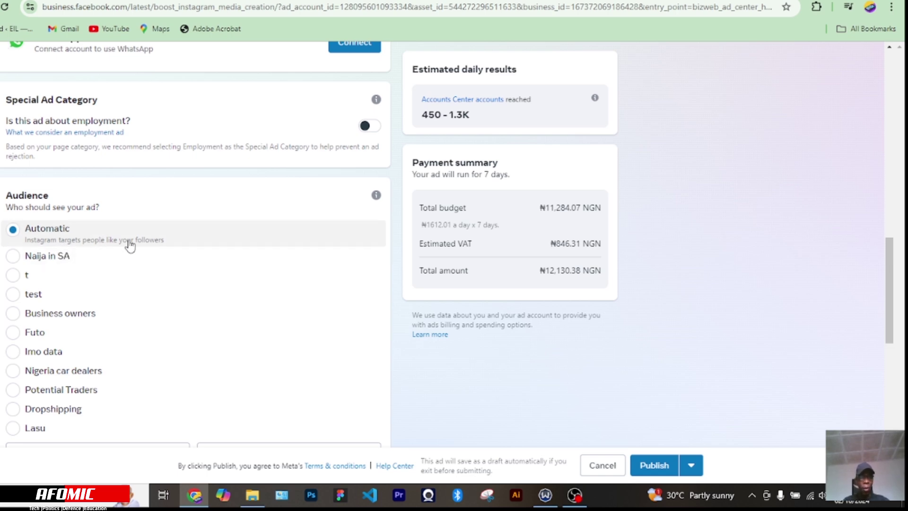
{"action": "scroll", "coordinate": [126, 239], "scroll_direction": "up", "scroll_amount": 3}
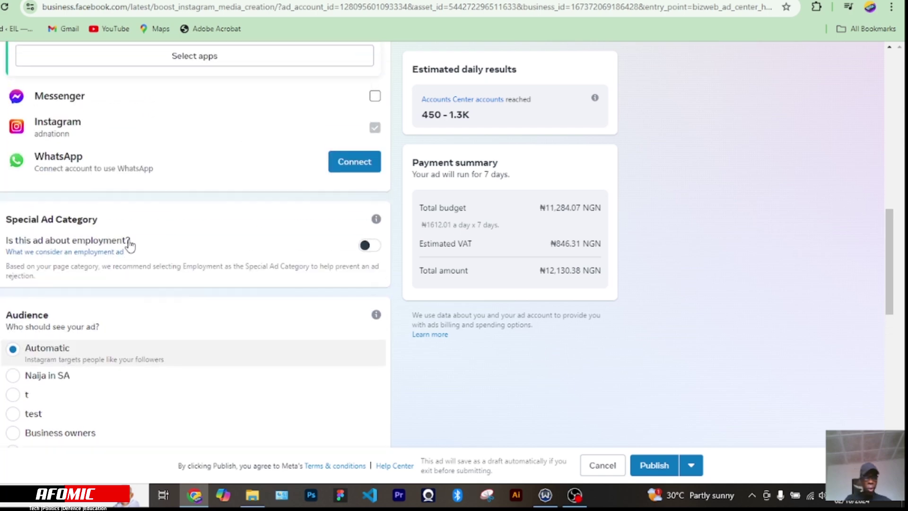
{"action": "scroll", "coordinate": [127, 241], "scroll_direction": "down", "scroll_amount": 3}
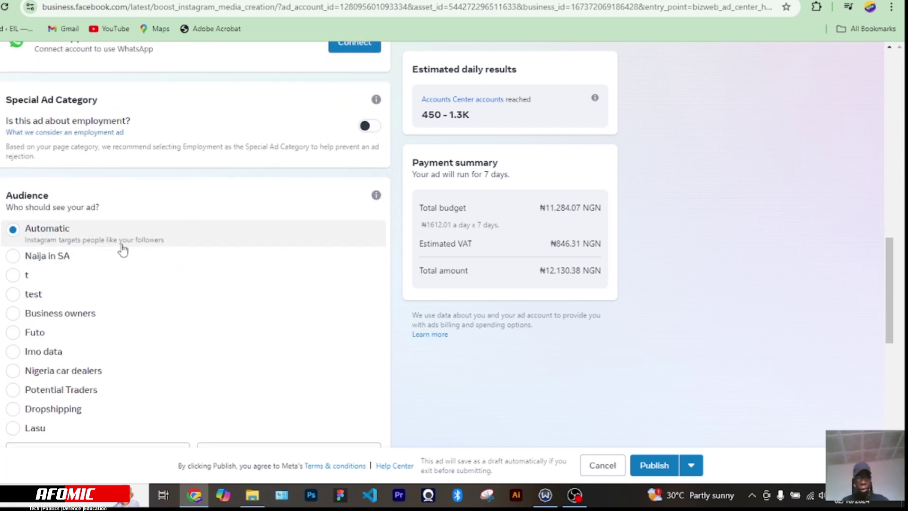
{"action": "scroll", "coordinate": [145, 242], "scroll_direction": "down", "scroll_amount": 1}
{"action": "scroll", "coordinate": [146, 242], "scroll_direction": "down", "scroll_amount": 2}
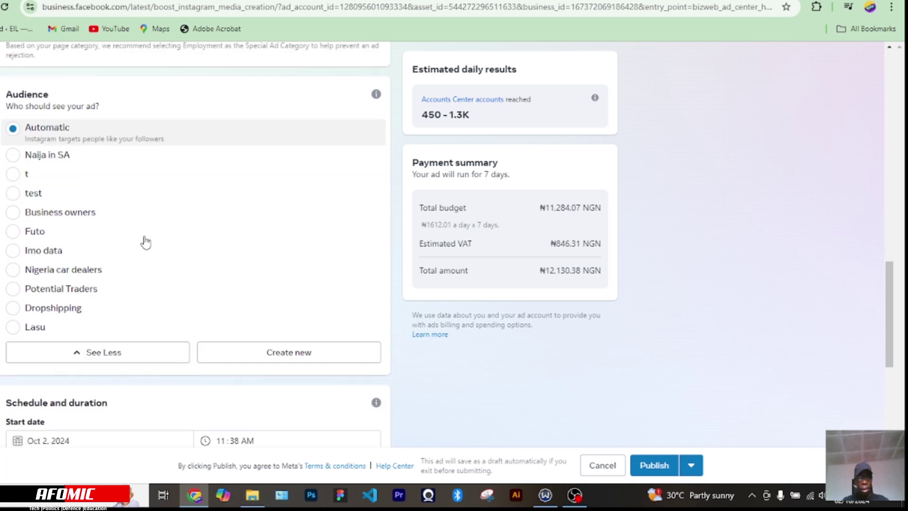
{"action": "scroll", "coordinate": [145, 242], "scroll_direction": "up", "scroll_amount": 6}
{"action": "scroll", "coordinate": [145, 243], "scroll_direction": "down", "scroll_amount": 3}
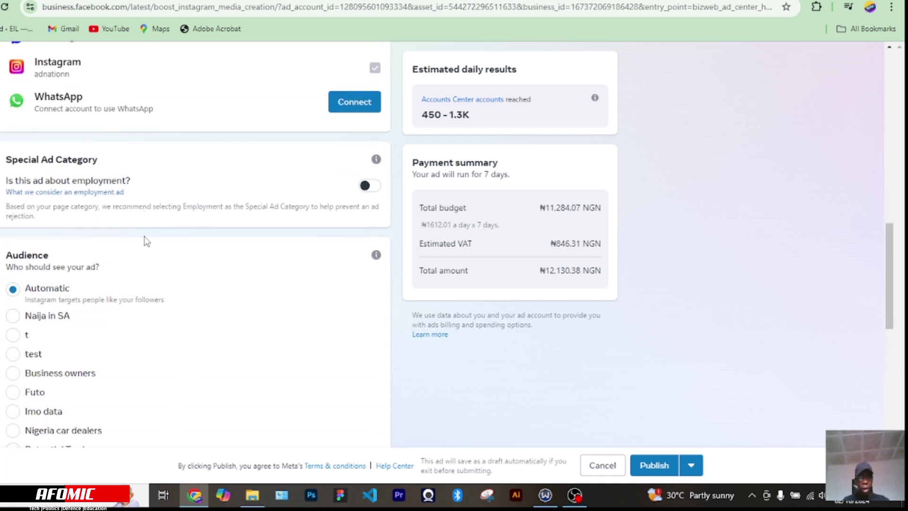
{"action": "scroll", "coordinate": [146, 243], "scroll_direction": "down", "scroll_amount": 4}
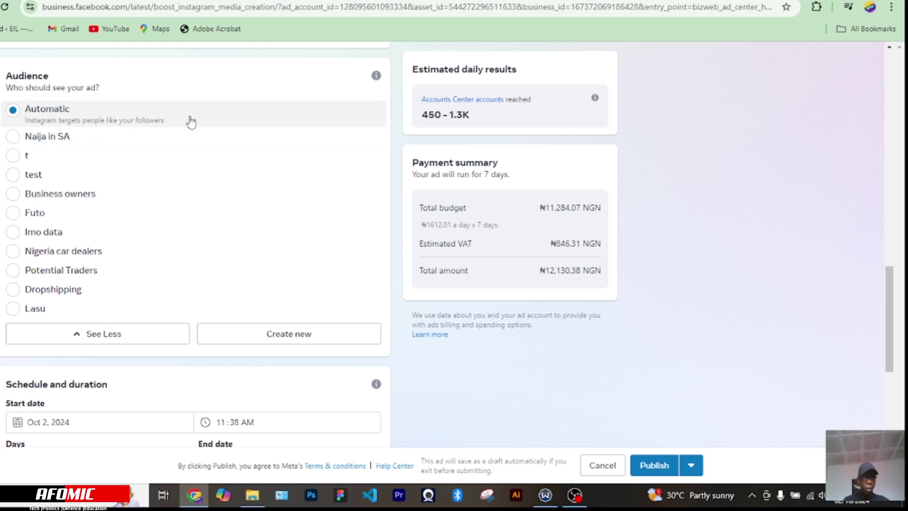
{"action": "left_click", "coordinate": [146, 111]}
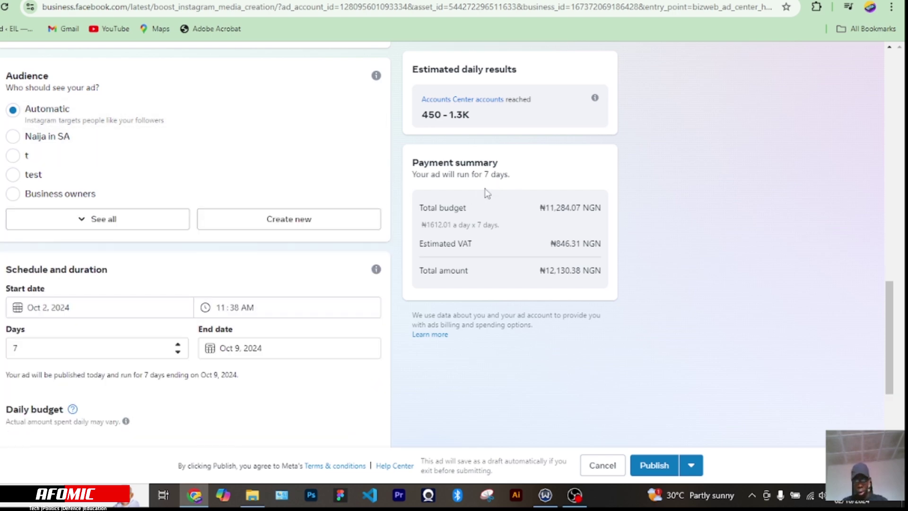
Set the boosted post's duration to 5 days.
{"action": "scroll", "coordinate": [580, 279], "scroll_direction": "down", "scroll_amount": 3}
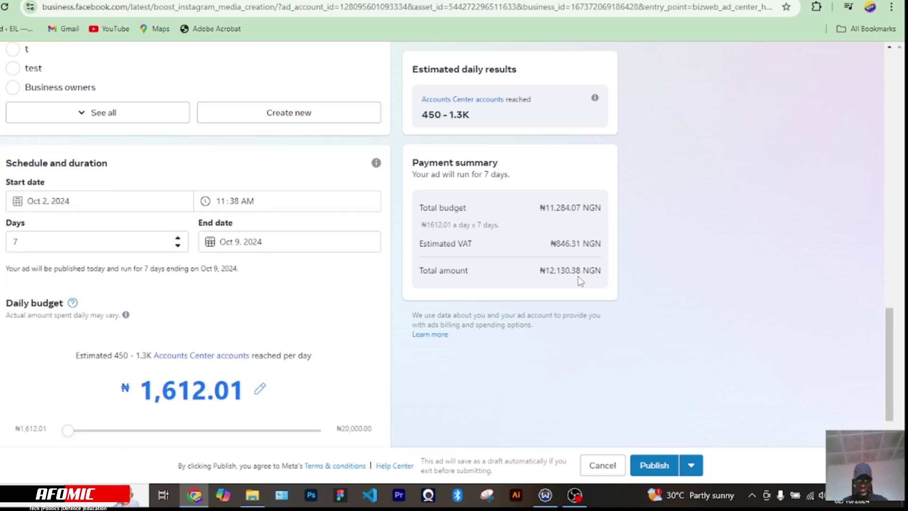
{"action": "left_click", "coordinate": [45, 228]}
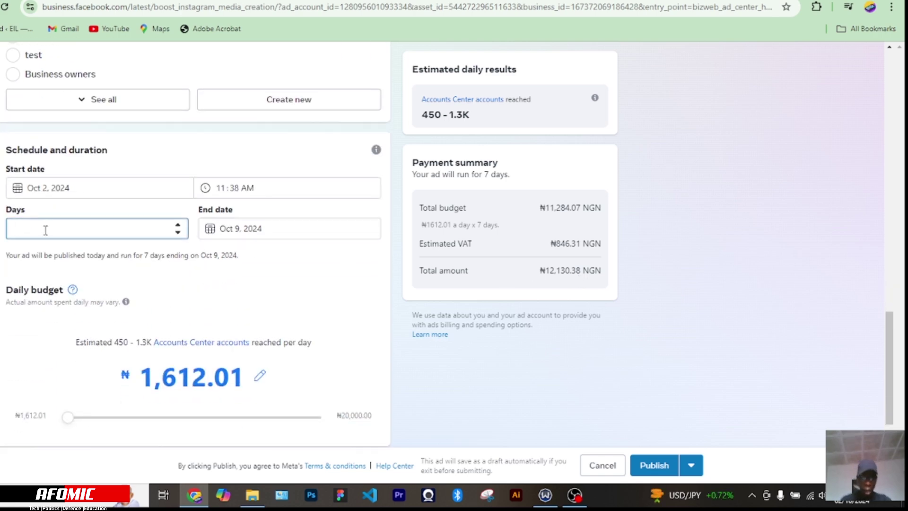
{"action": "type", "text": "5"}
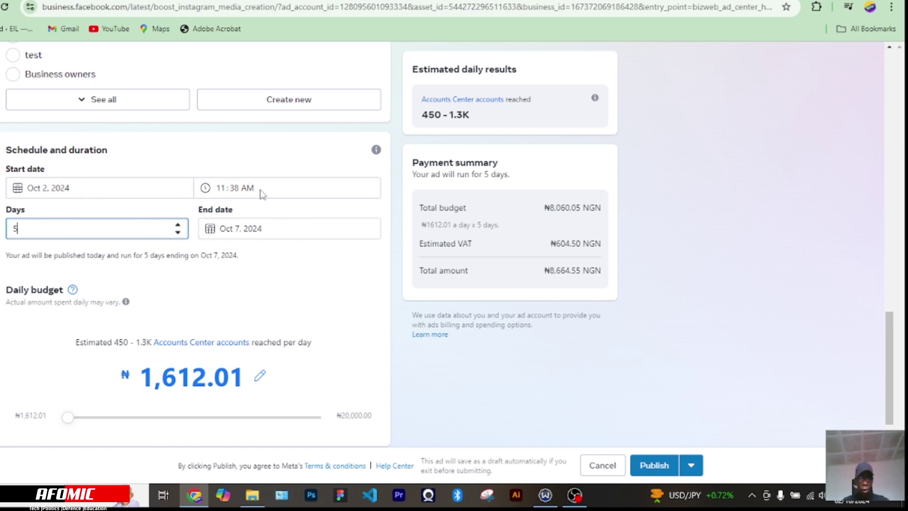
Review the daily budget, placements, payment method and payment summary of the boosted post.
{"action": "scroll", "coordinate": [291, 228], "scroll_direction": "down", "scroll_amount": 4}
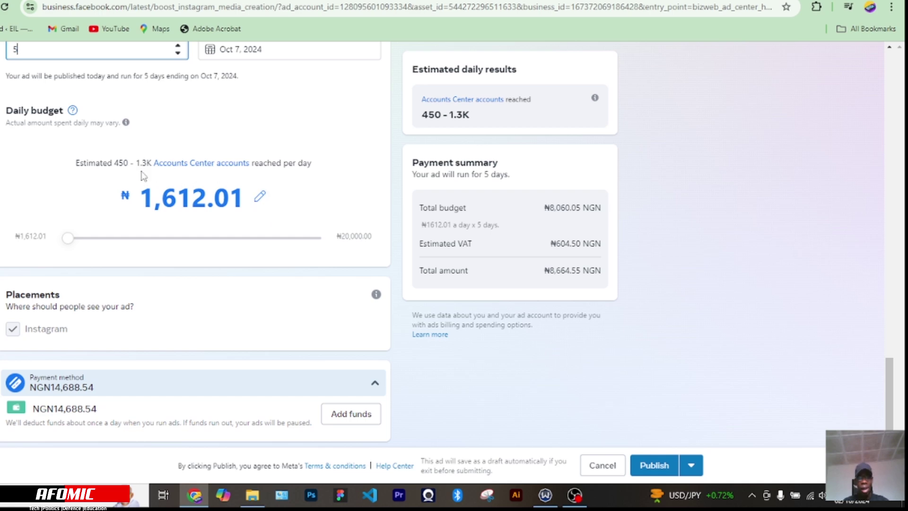
{"action": "scroll", "coordinate": [144, 176], "scroll_direction": "up", "scroll_amount": 2}
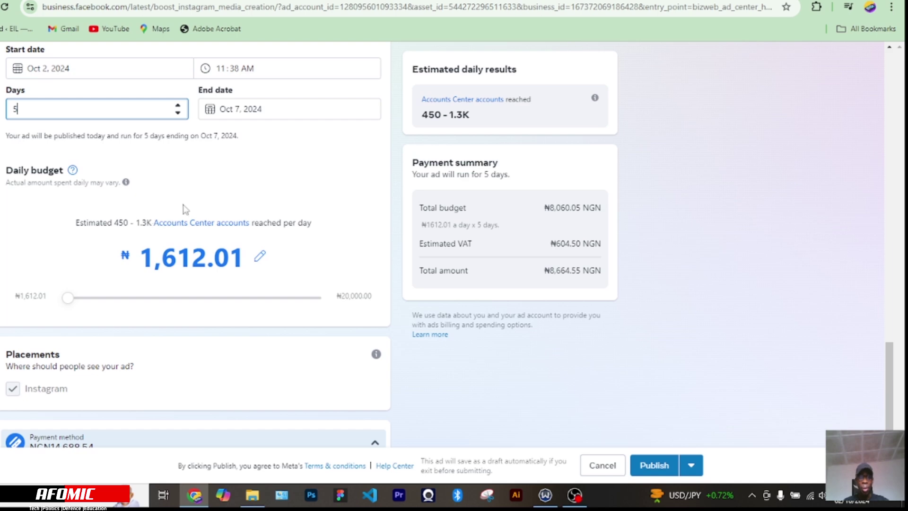
{"action": "scroll", "coordinate": [225, 240], "scroll_direction": "down", "scroll_amount": 2}
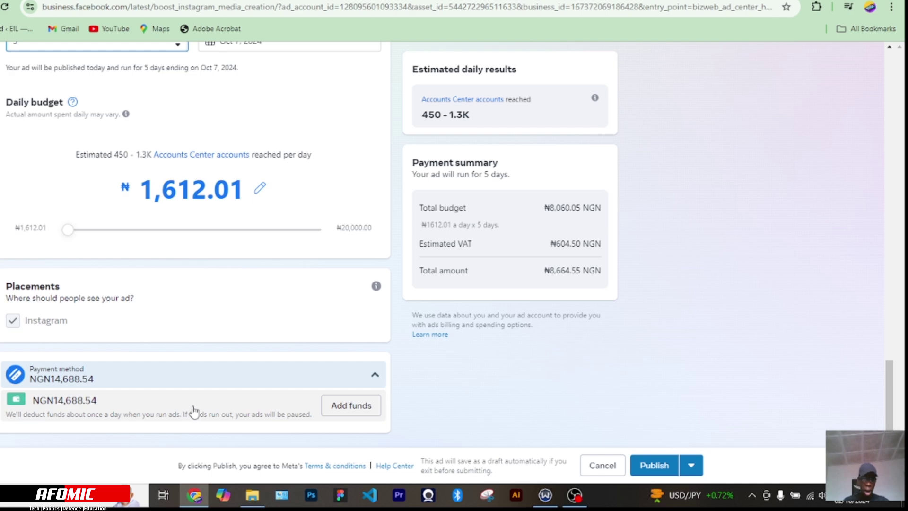
{"action": "scroll", "coordinate": [194, 411], "scroll_direction": "up", "scroll_amount": 6}
{"action": "scroll", "coordinate": [197, 406], "scroll_direction": "down", "scroll_amount": 6}
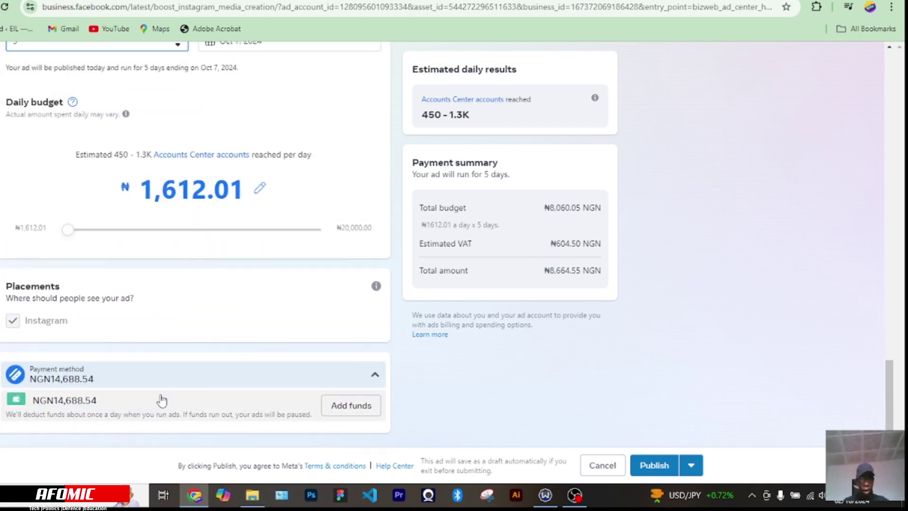
{"action": "right_click", "coordinate": [339, 416]}
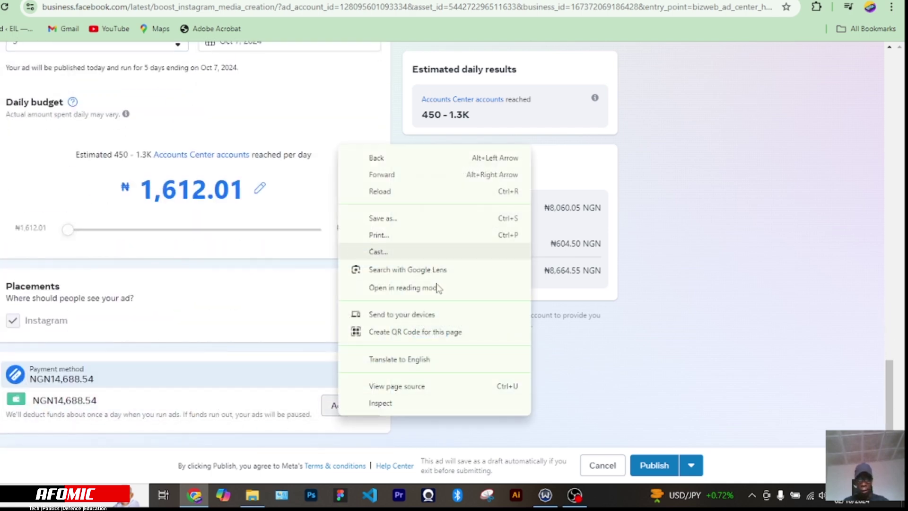
{"action": "left_click", "coordinate": [464, 436]}
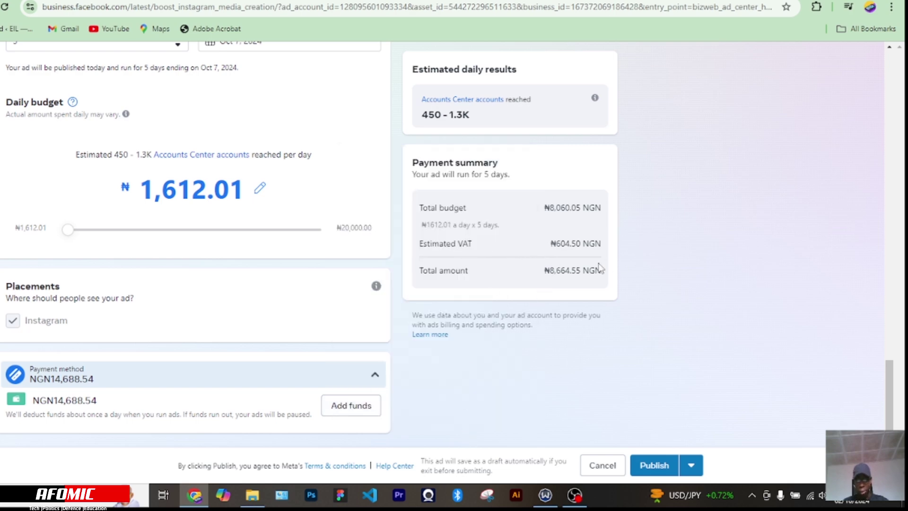
Check the boosted post's settings from goal to schedule and publish the ad.
{"action": "scroll", "coordinate": [585, 246], "scroll_direction": "up", "scroll_amount": 20}
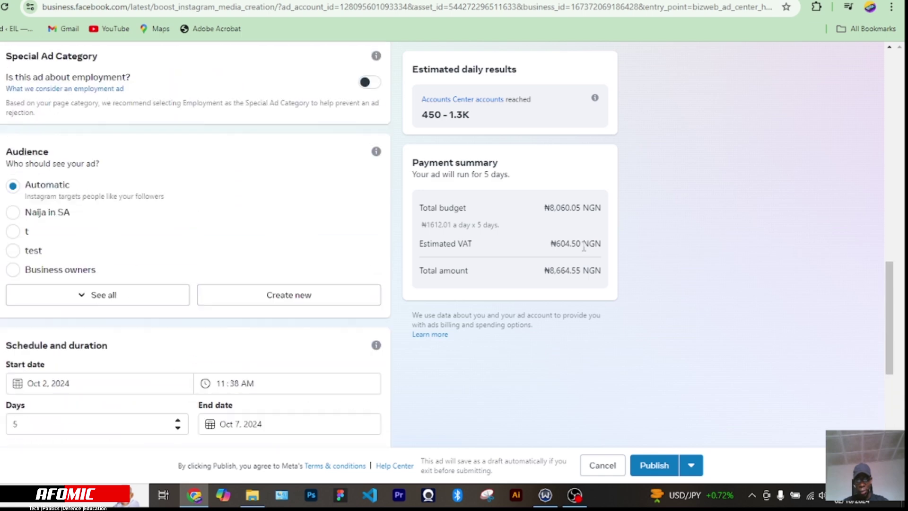
{"action": "scroll", "coordinate": [505, 213], "scroll_direction": "down", "scroll_amount": 1}
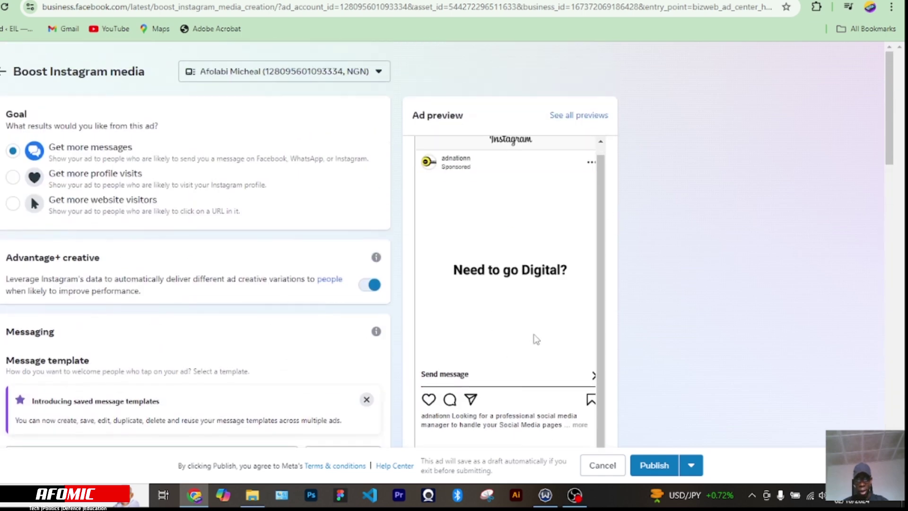
{"action": "scroll", "coordinate": [535, 338], "scroll_direction": "down", "scroll_amount": 10}
{"action": "scroll", "coordinate": [572, 338], "scroll_direction": "down", "scroll_amount": 6}
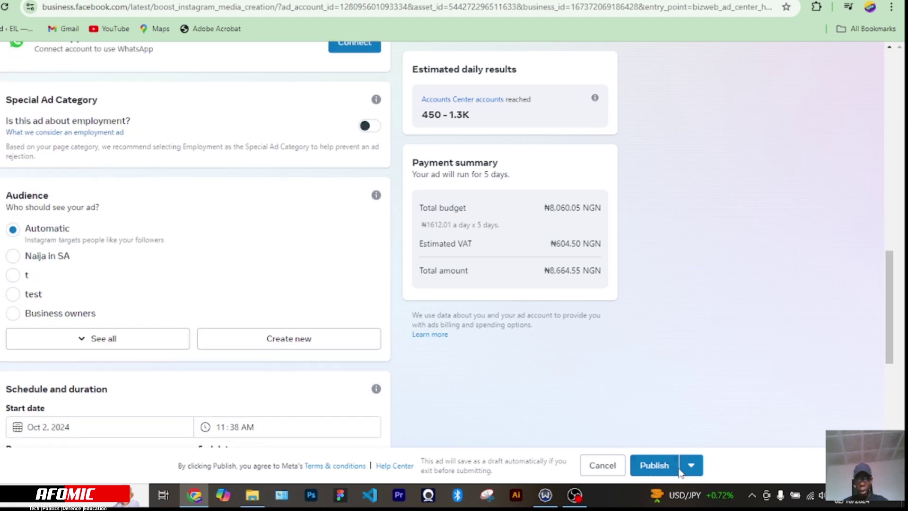
{"action": "left_click", "coordinate": [654, 465]}
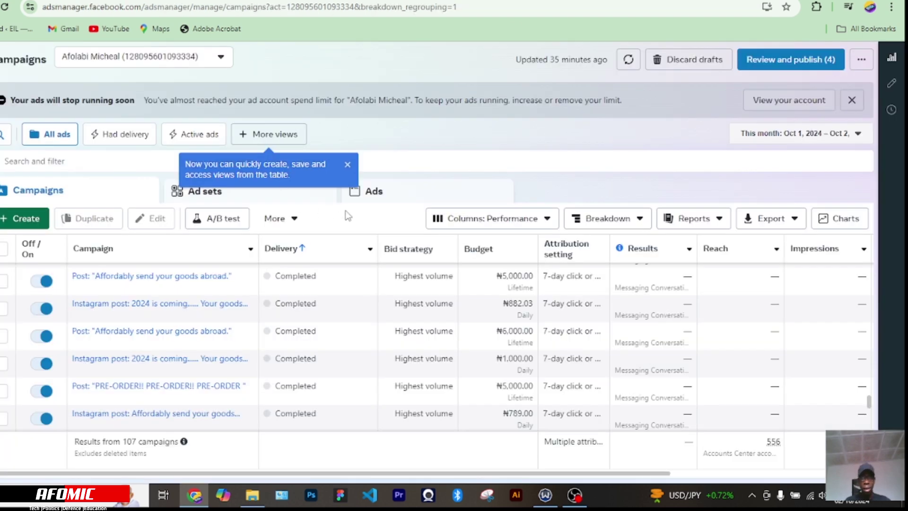
Examine the campaign list in Ads Manager and the reach, results and spending of the past year's ads in All ads.
{"action": "scroll", "coordinate": [364, 381], "scroll_direction": "up", "scroll_amount": 5}
{"action": "scroll", "coordinate": [364, 379], "scroll_direction": "up", "scroll_amount": 3}
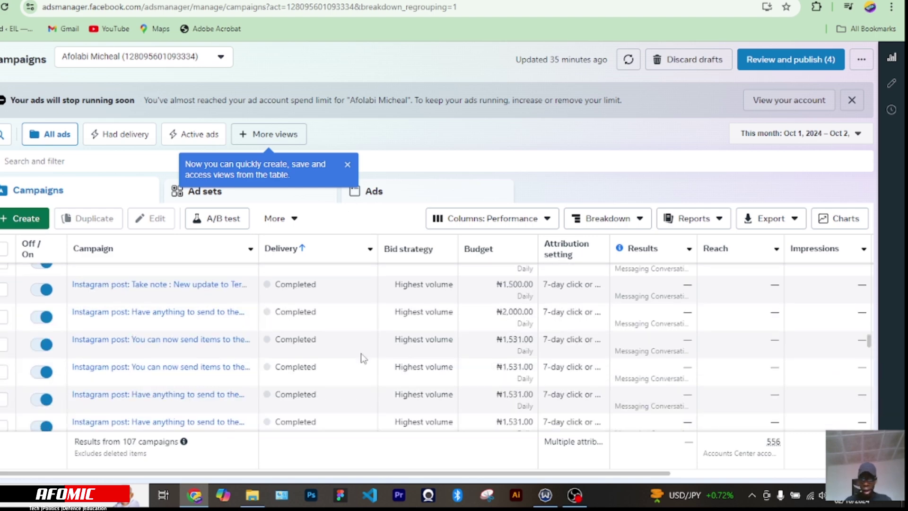
{"action": "scroll", "coordinate": [361, 357], "scroll_direction": "down", "scroll_amount": 3}
{"action": "scroll", "coordinate": [362, 353], "scroll_direction": "down", "scroll_amount": 5}
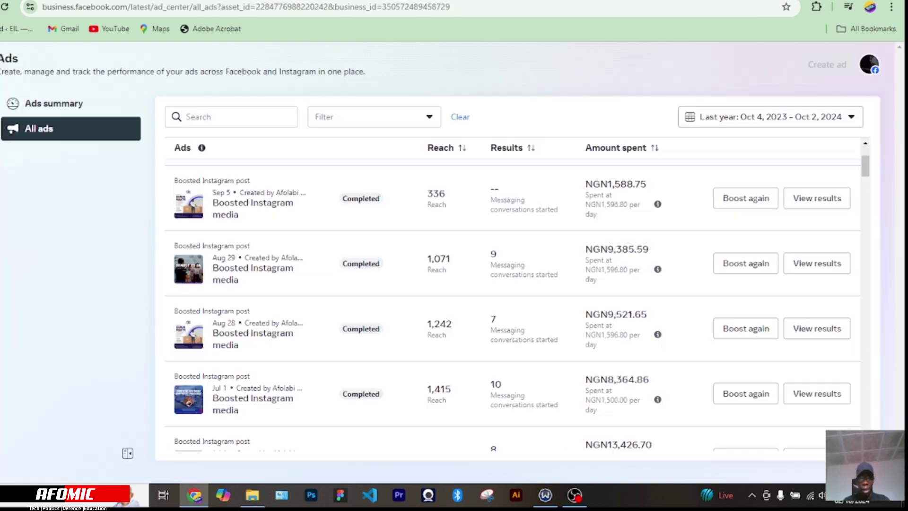
{"action": "scroll", "coordinate": [507, 379], "scroll_direction": "down", "scroll_amount": 10}
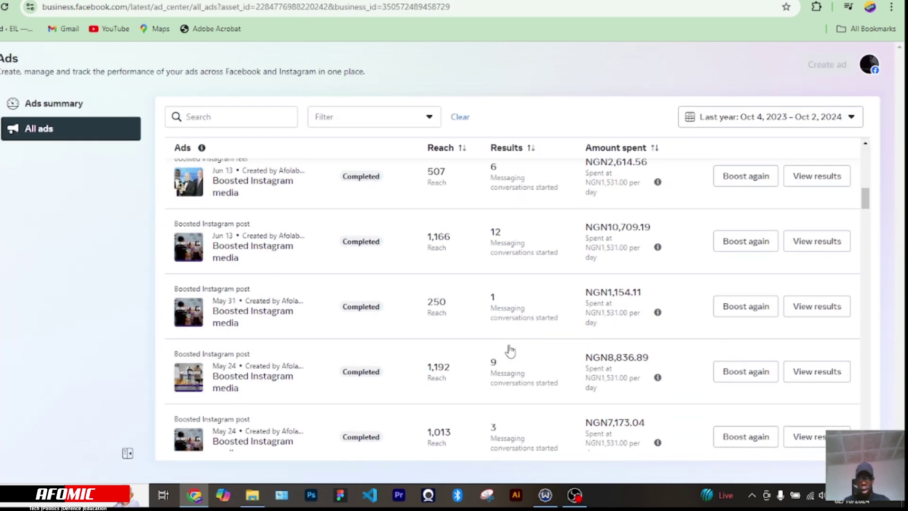
{"action": "scroll", "coordinate": [510, 351], "scroll_direction": "down", "scroll_amount": 20}
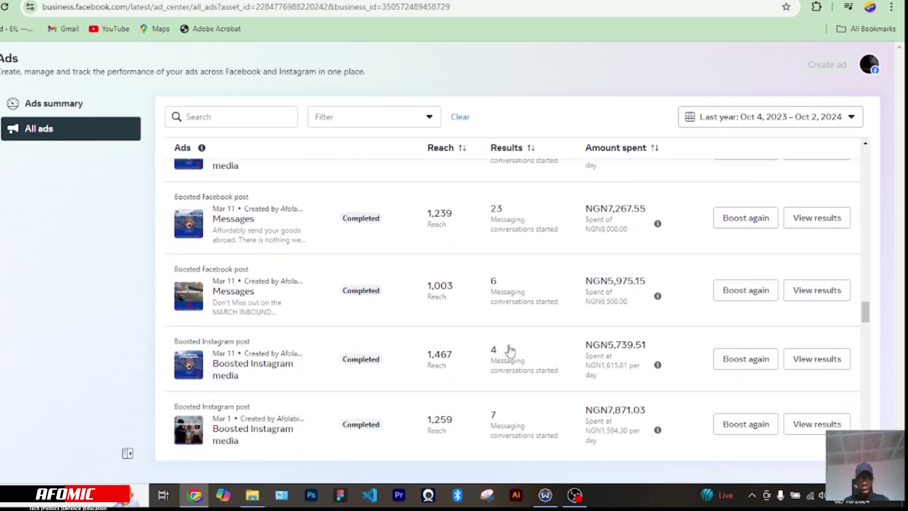
{"action": "scroll", "coordinate": [510, 351], "scroll_direction": "down", "scroll_amount": 20}
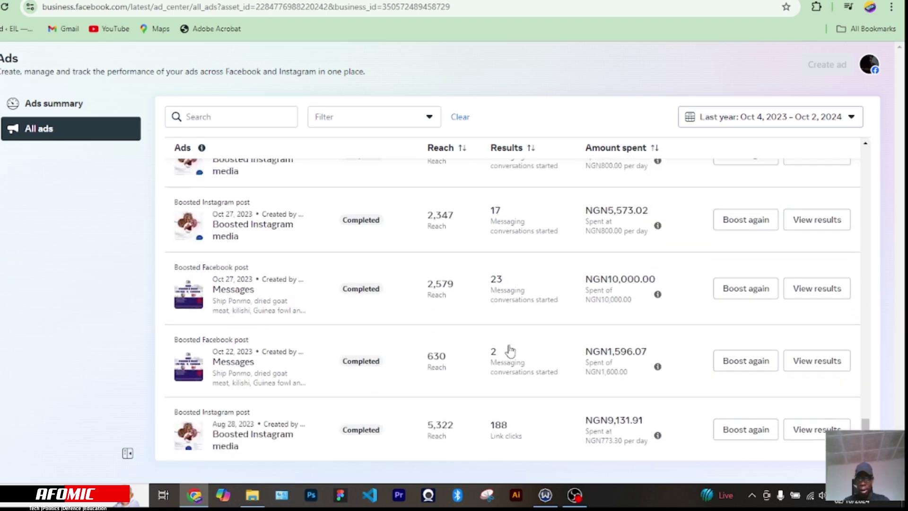
{"action": "scroll", "coordinate": [510, 351], "scroll_direction": "up", "scroll_amount": 10}
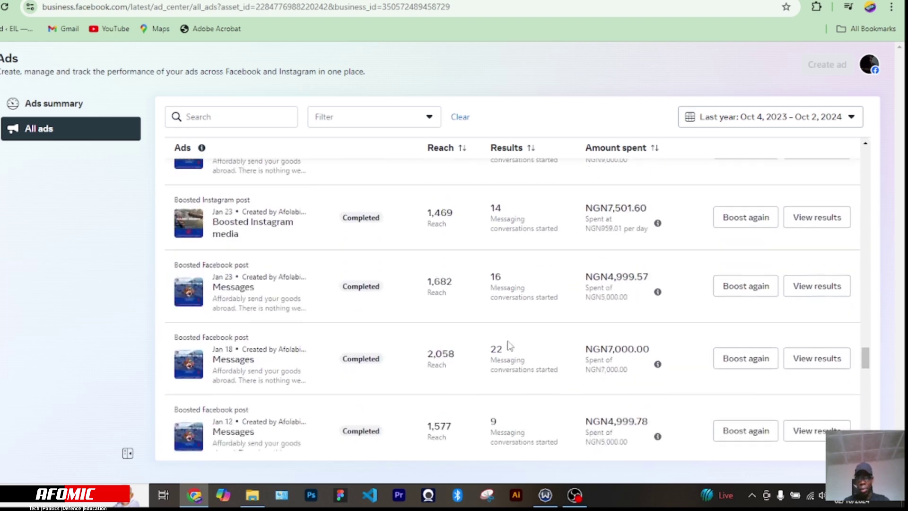
{"action": "scroll", "coordinate": [510, 343], "scroll_direction": "down", "scroll_amount": 10}
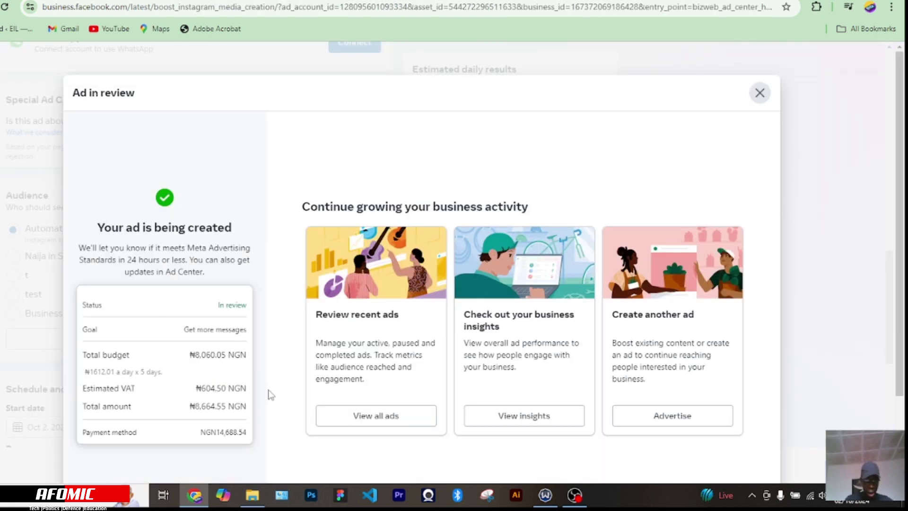
View all ads from the ad review confirmation, inspect the second recent ad's editable settings, and leave the editor without saving.
{"action": "left_click", "coordinate": [413, 422]}
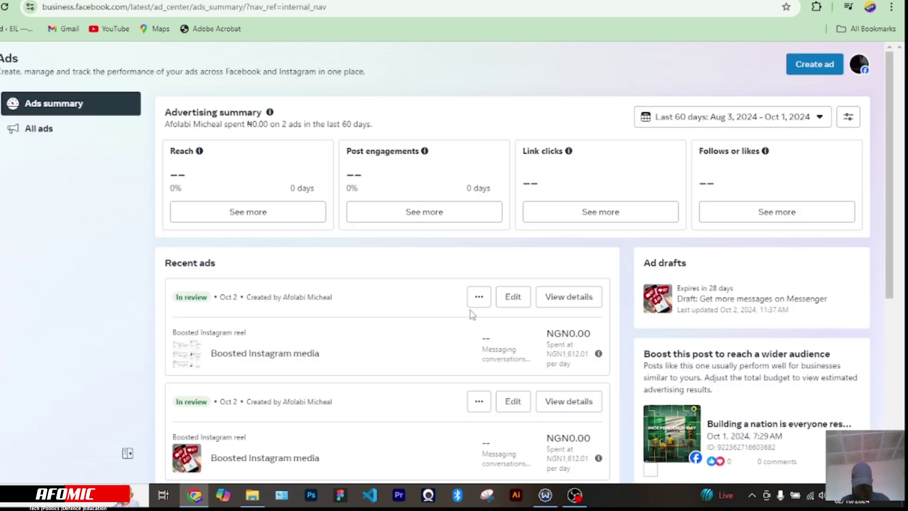
{"action": "scroll", "coordinate": [476, 321], "scroll_direction": "down", "scroll_amount": 2}
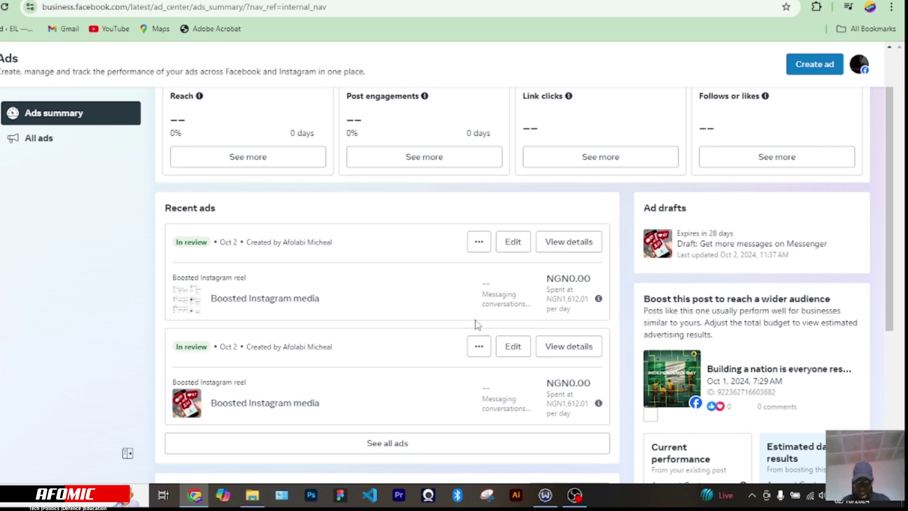
{"action": "left_click", "coordinate": [519, 353]}
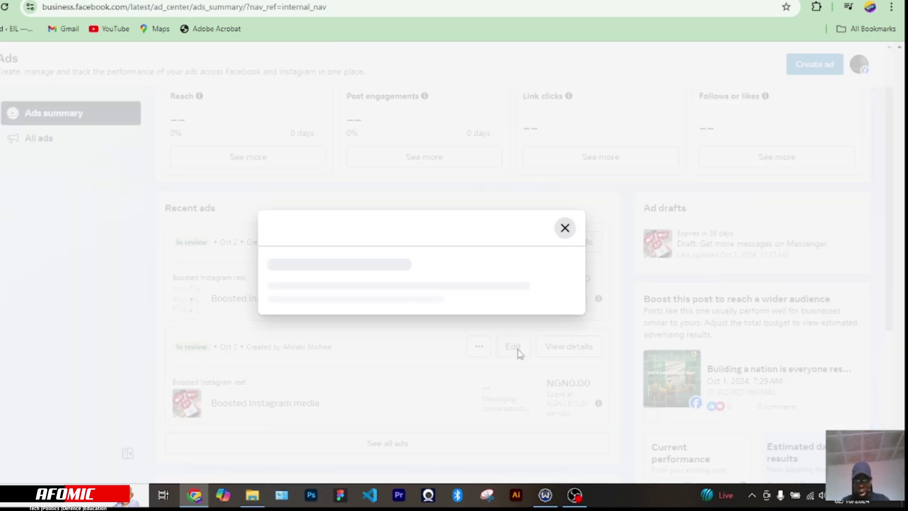
{"action": "scroll", "coordinate": [521, 230], "scroll_direction": "down", "scroll_amount": 5}
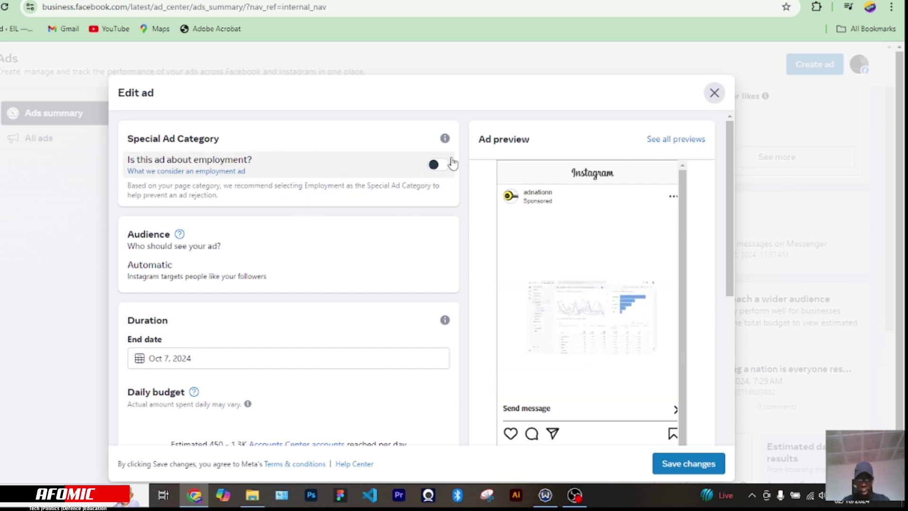
{"action": "left_click", "coordinate": [714, 94]}
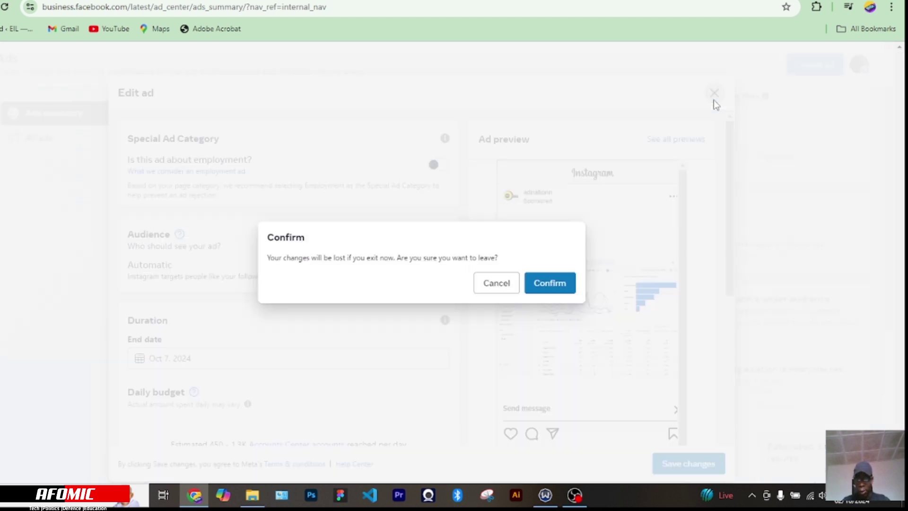
{"action": "left_click", "coordinate": [549, 285]}
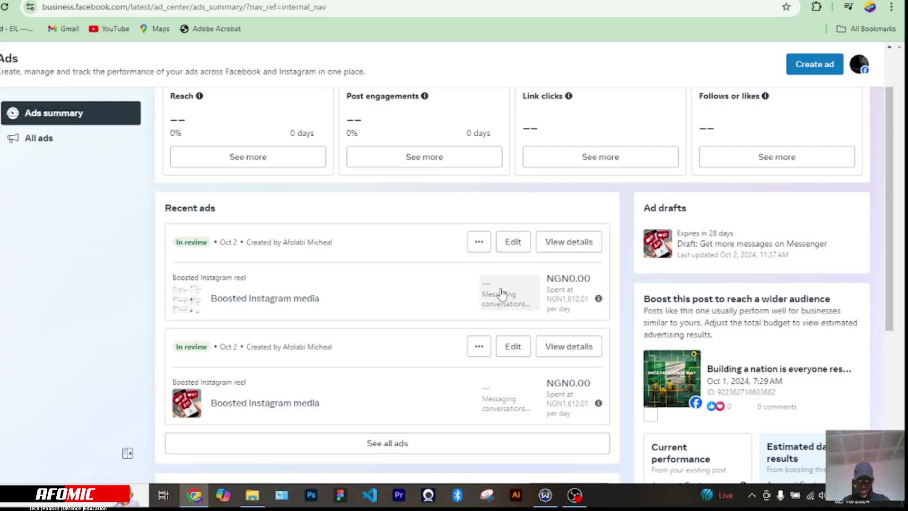
Check the extra options for the first recent ad, and review the ads summary and the other page's list of past ads.
{"action": "left_click", "coordinate": [479, 243]}
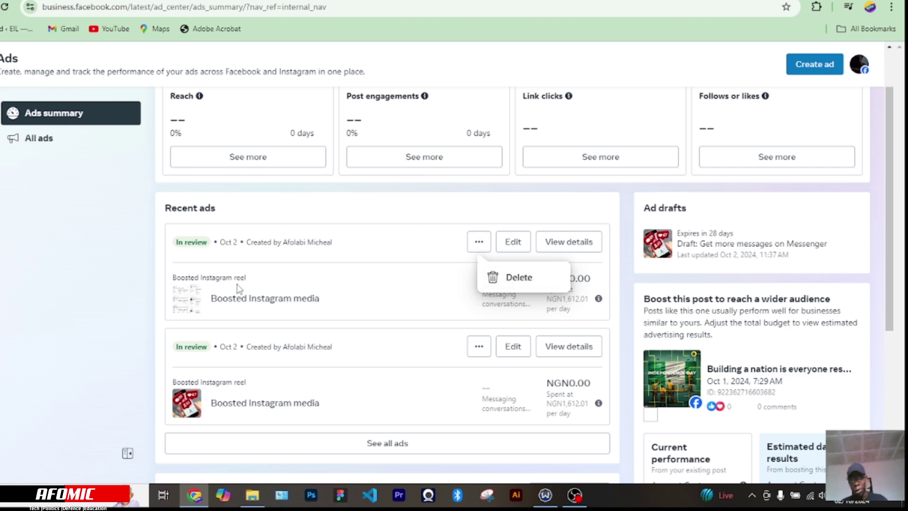
{"action": "left_click", "coordinate": [65, 268]}
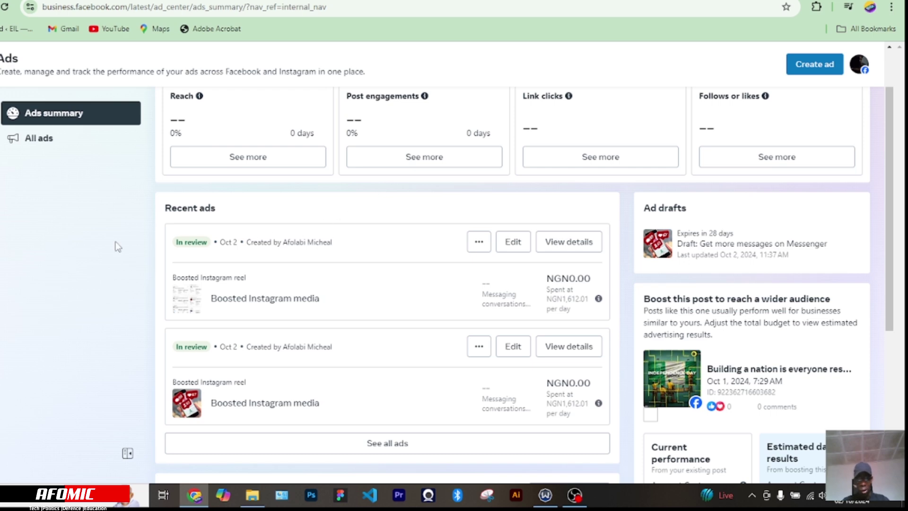
{"action": "scroll", "coordinate": [116, 242], "scroll_direction": "down", "scroll_amount": 4}
{"action": "scroll", "coordinate": [116, 241], "scroll_direction": "up", "scroll_amount": 1}
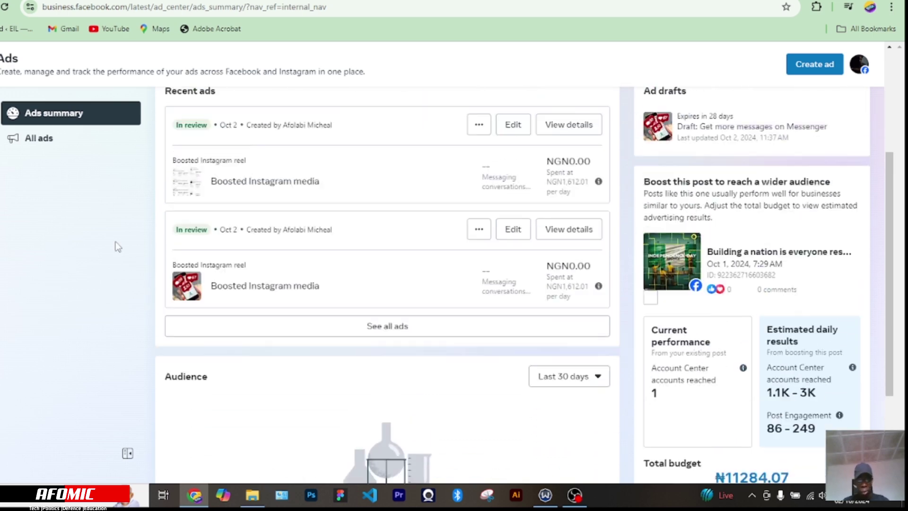
{"action": "scroll", "coordinate": [115, 246], "scroll_direction": "up", "scroll_amount": 1}
{"action": "scroll", "coordinate": [116, 243], "scroll_direction": "up", "scroll_amount": 2}
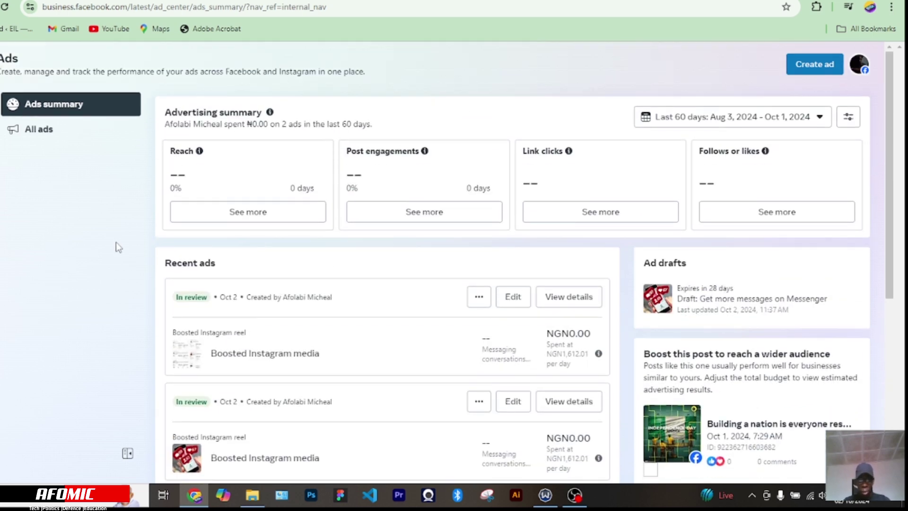
{"action": "scroll", "coordinate": [115, 242], "scroll_direction": "down", "scroll_amount": 2}
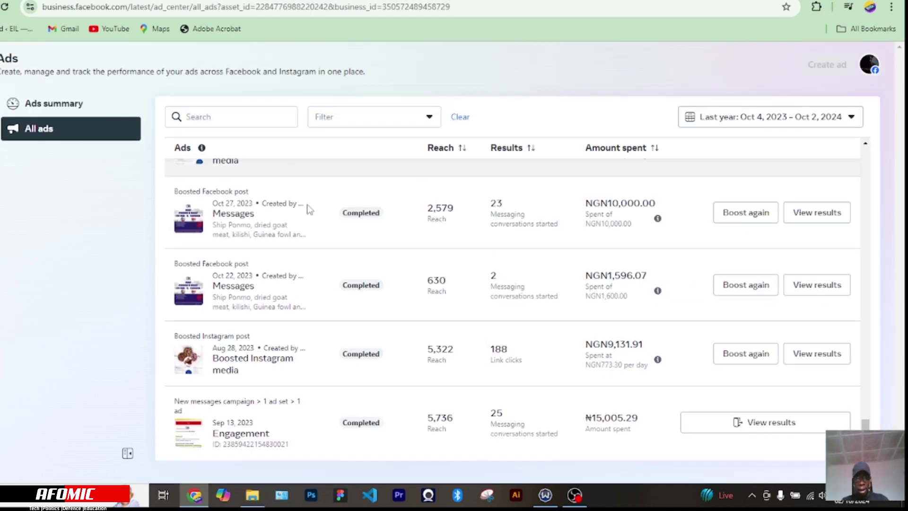
{"action": "scroll", "coordinate": [295, 236], "scroll_direction": "up", "scroll_amount": 10}
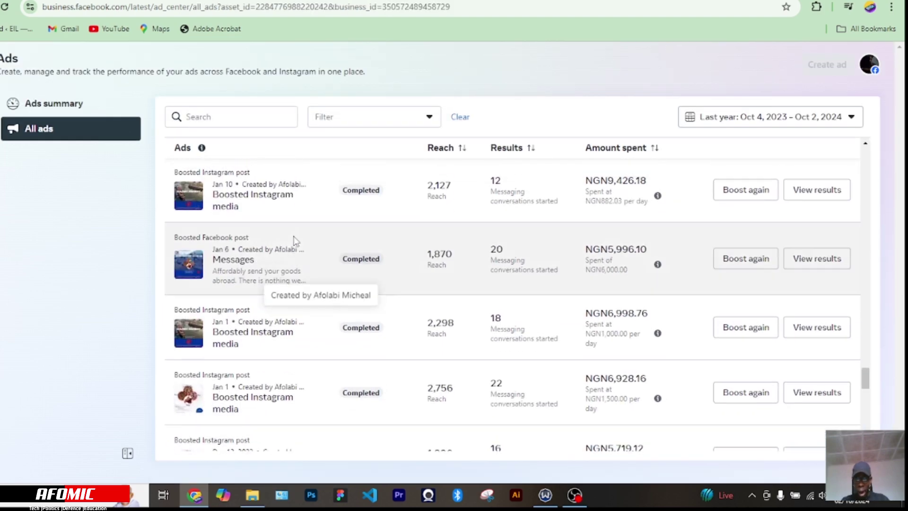
{"action": "scroll", "coordinate": [296, 236], "scroll_direction": "up", "scroll_amount": 15}
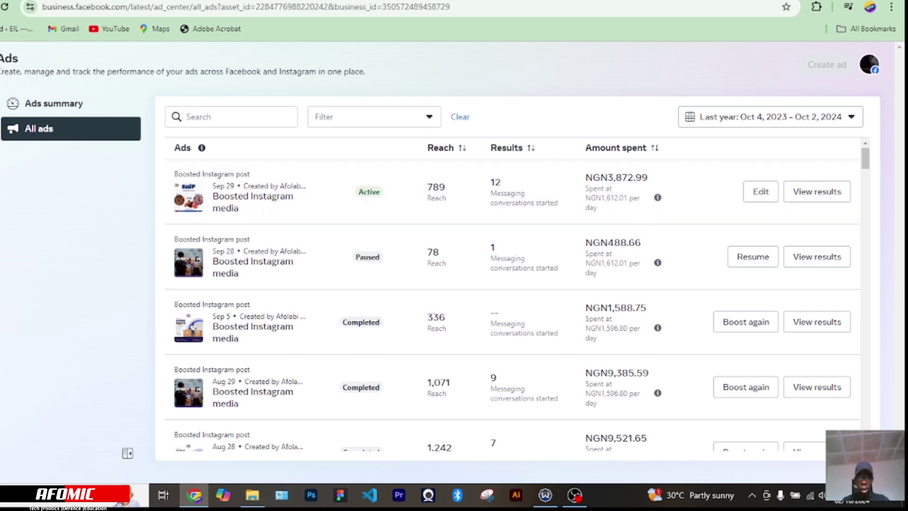
Return to the ads summary and delete both in-review boosted Instagram reels from the recent ads.
{"action": "key", "text": "ctrl+Tab"}
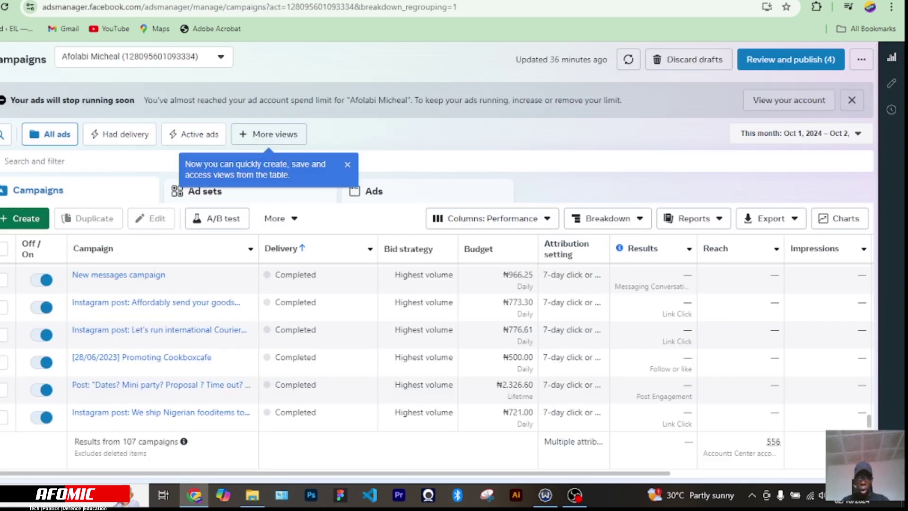
{"action": "key", "text": "ctrl+Tab"}
{"action": "left_click", "coordinate": [479, 183]}
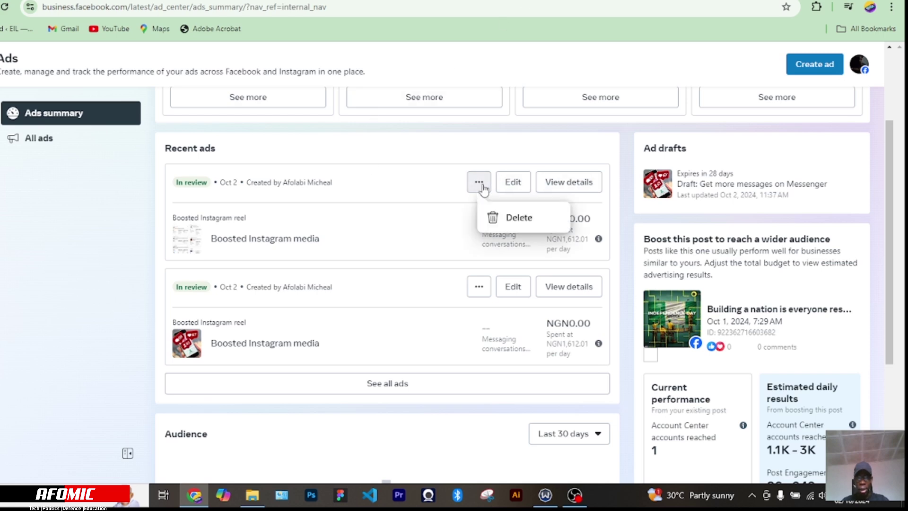
{"action": "left_click", "coordinate": [525, 219]}
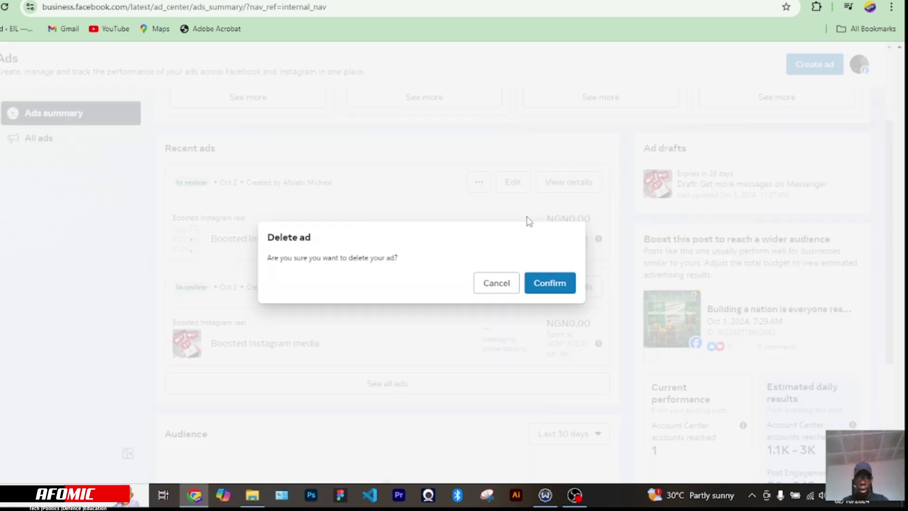
{"action": "left_click", "coordinate": [543, 286]}
{"action": "left_click", "coordinate": [480, 298]}
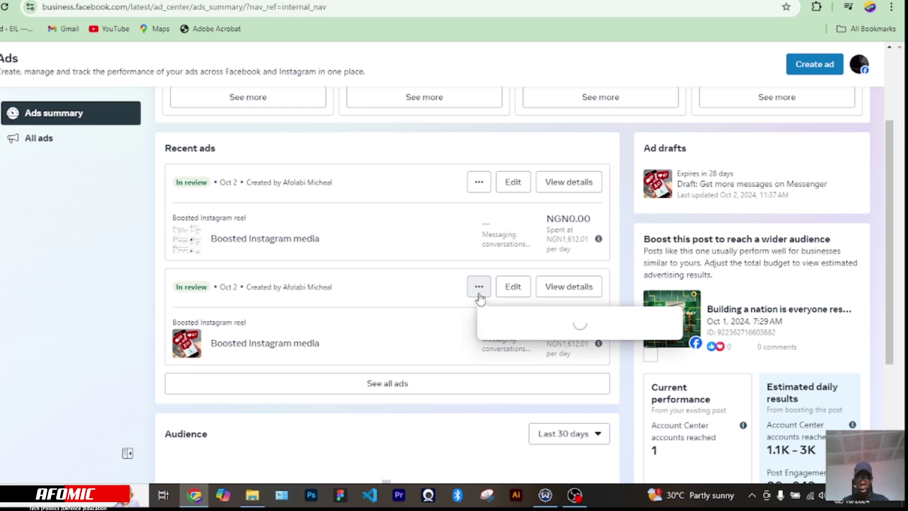
{"action": "left_click", "coordinate": [520, 324]}
{"action": "left_click", "coordinate": [549, 284]}
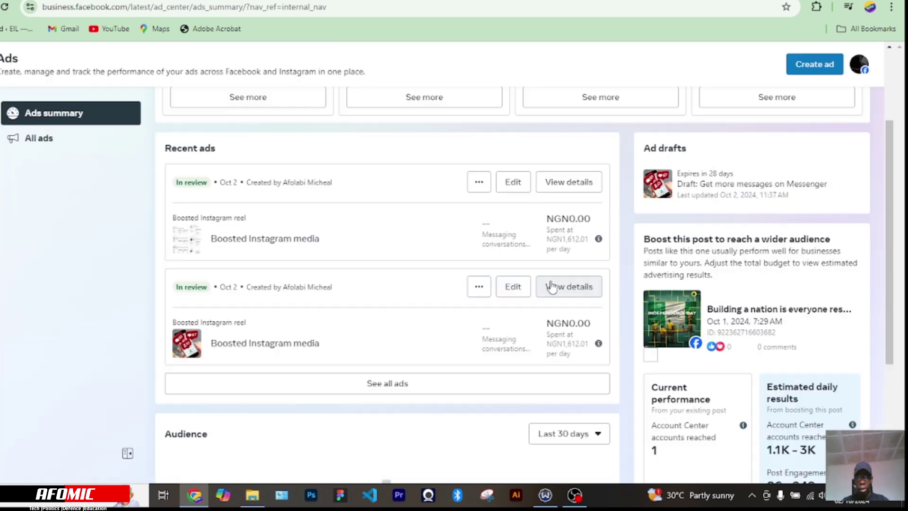